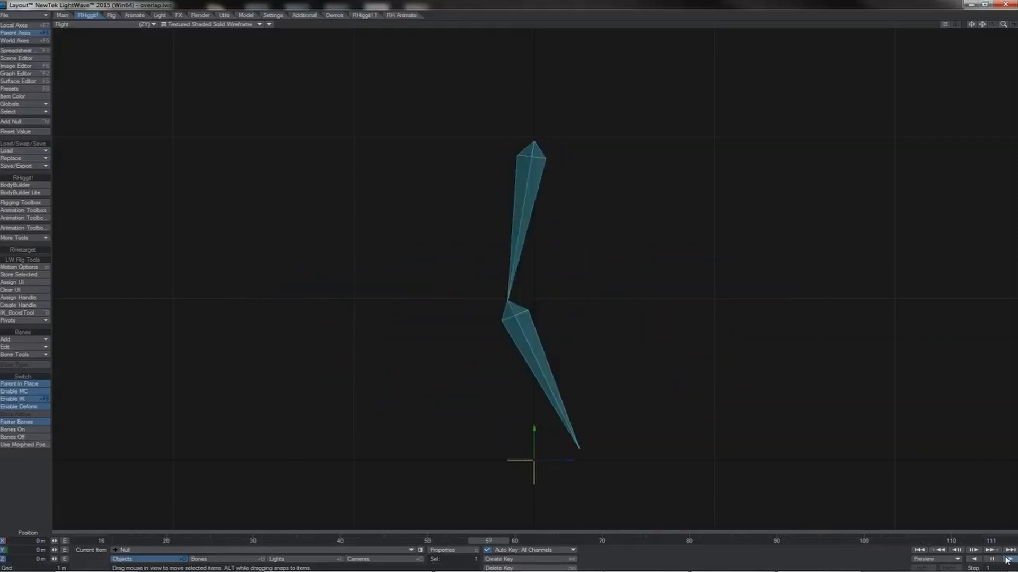
- Pause the animation playback and select the upper bone, followed by its child, the lower bone
{"action": "left_click", "coordinate": [992, 560]}
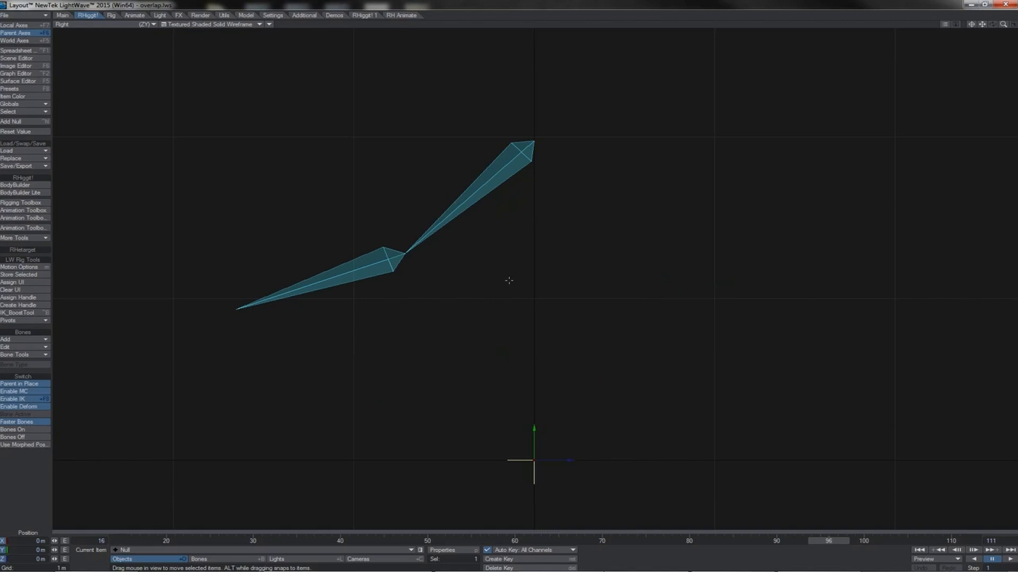
{"action": "left_click", "coordinate": [454, 205]}
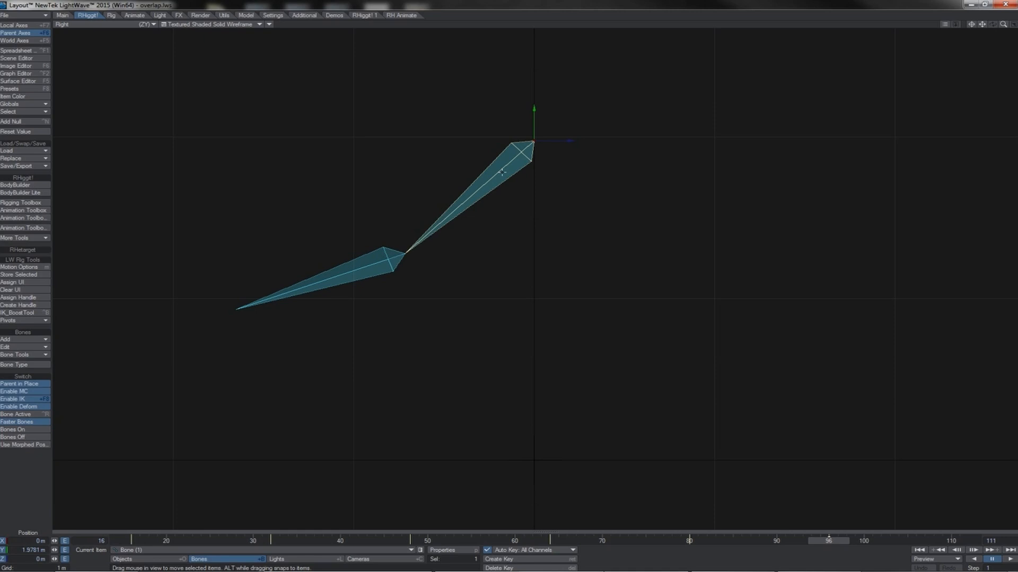
{"action": "key", "text": "Down"}
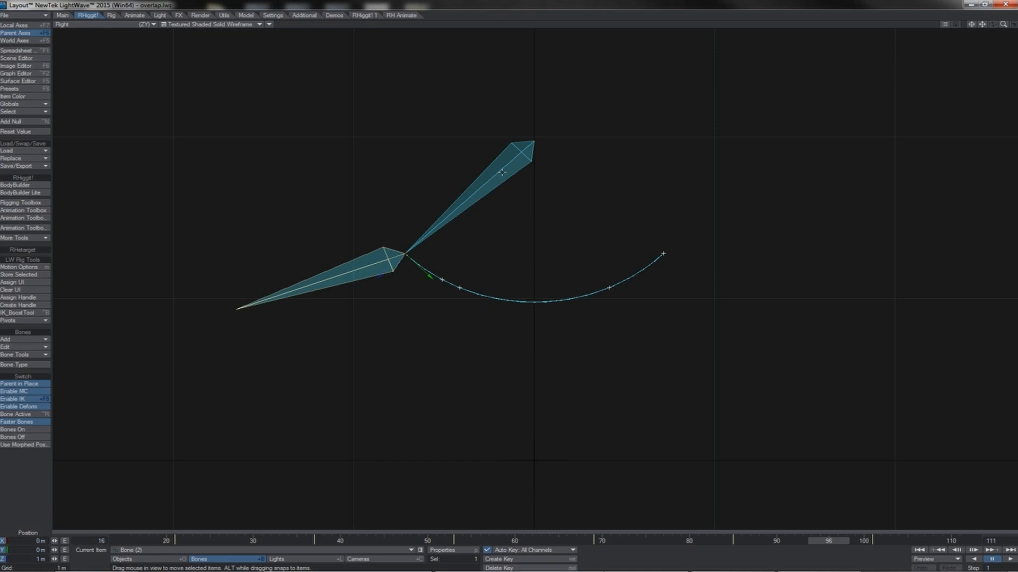
- Rewind the animation and step back and forth through the frames to examine how the lower bone lags behind the upper bone
{"action": "left_click", "coordinate": [920, 551]}
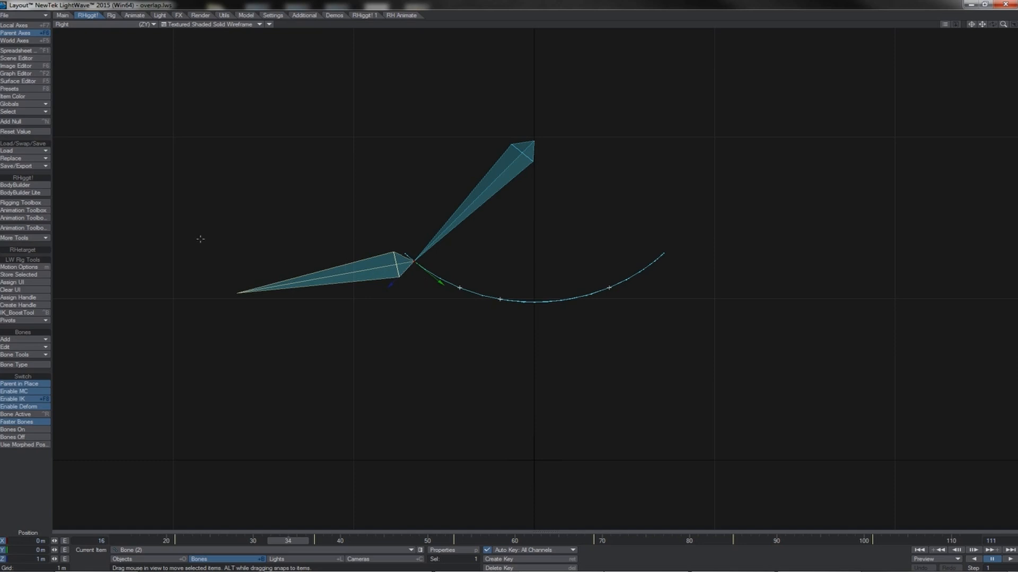
{"action": "key", "text": "Left"}
{"action": "key", "text": "Left"}
{"action": "key", "text": "Left"}
{"action": "key", "text": "Left"}
{"action": "key", "text": "Left"}
{"action": "key", "text": "Left"}
{"action": "key", "text": "Left"}
{"action": "key", "text": "Left"}
{"action": "key", "text": "Left"}
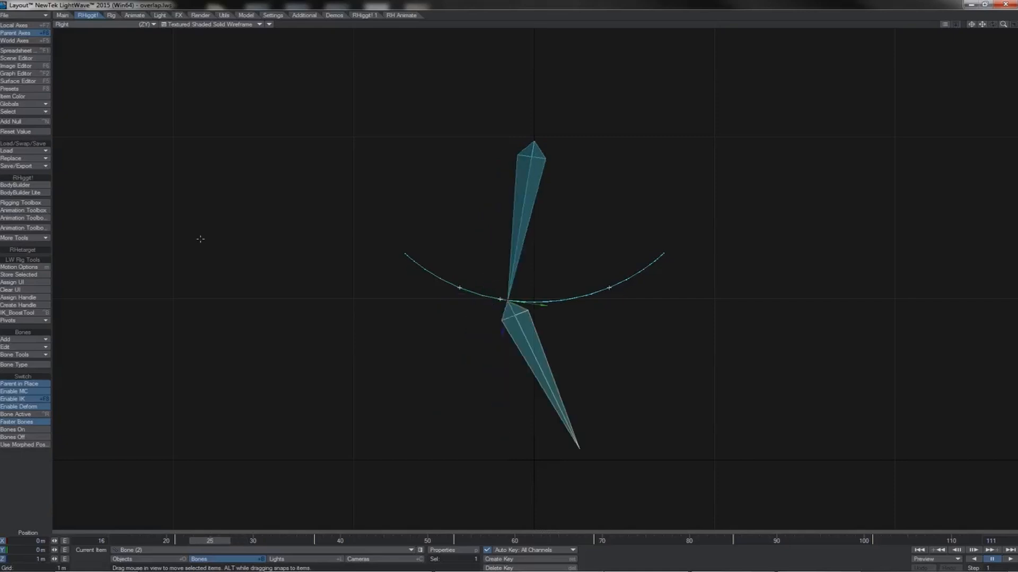
{"action": "key", "text": "Right"}
{"action": "key", "text": "Right"}
{"action": "key", "text": "Right"}
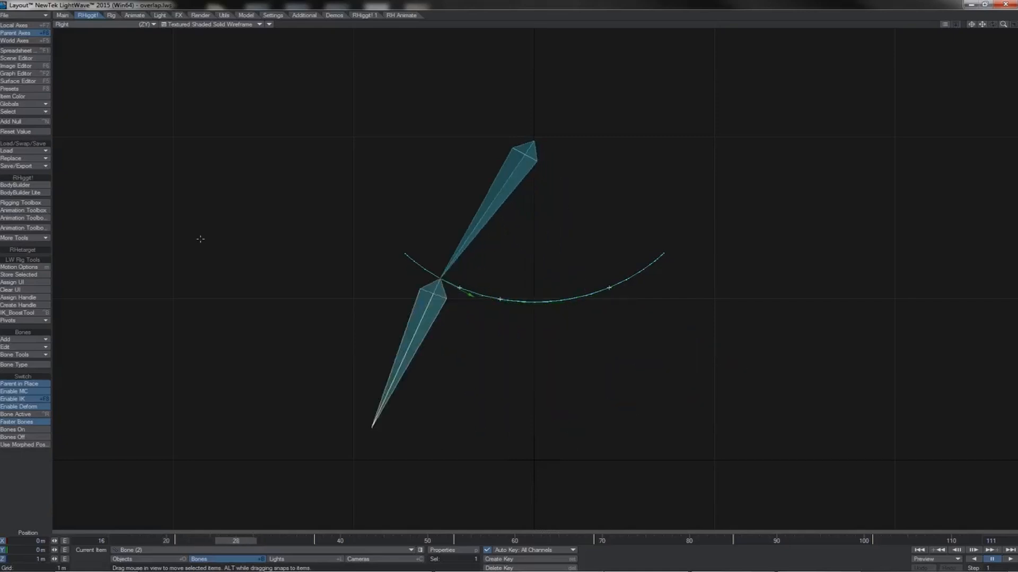
{"action": "key", "text": "Right"}
{"action": "key", "text": "Right"}
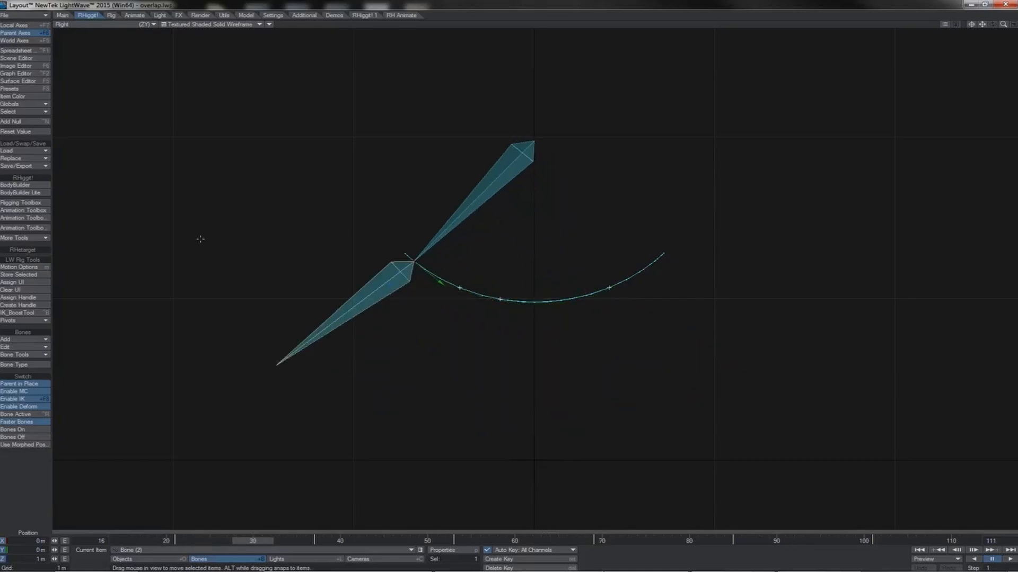
{"action": "key", "text": "Right"}
{"action": "key", "text": "Right"}
{"action": "key", "text": "Right"}
{"action": "key", "text": "Right"}
{"action": "key", "text": "Right"}
- Select the upper bone and show its Rotation.P curve in the Graph Editor
{"action": "left_click", "coordinate": [461, 222]}
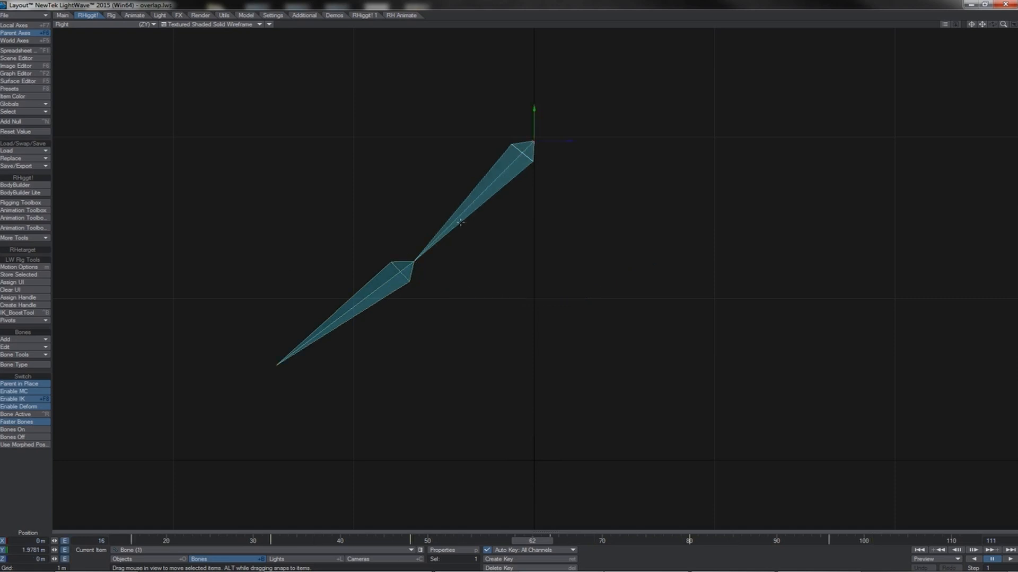
{"action": "key", "text": "ctrl+F2"}
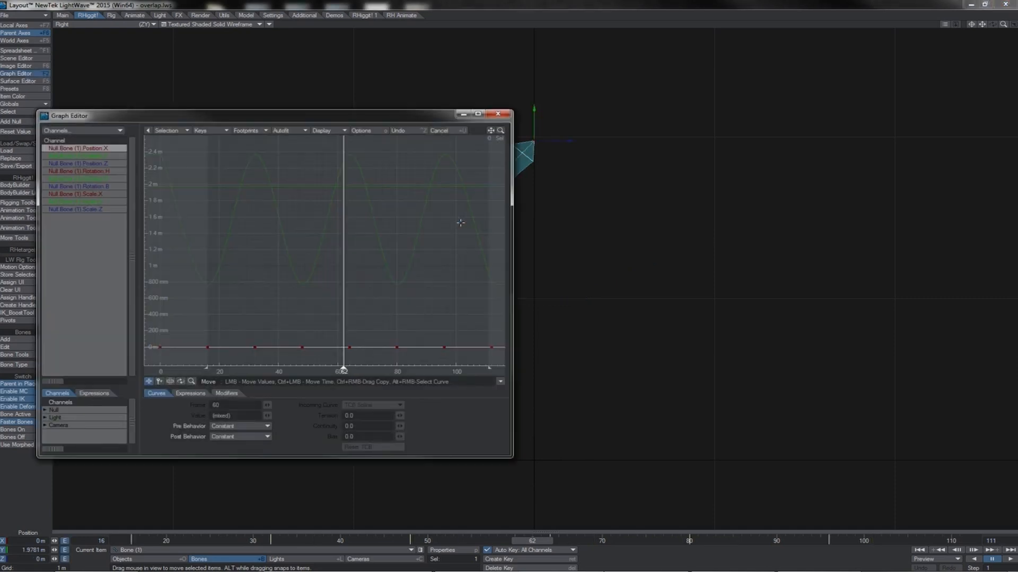
{"action": "left_click", "coordinate": [114, 179]}
{"action": "mouse_move", "coordinate": [159, 155]}
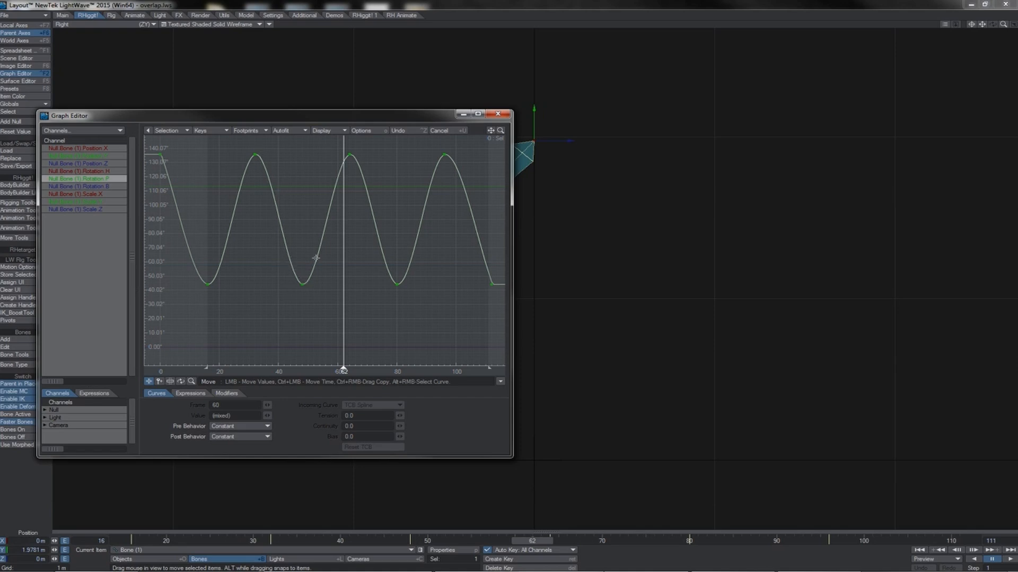
- Try a Linear incoming curve on the three middle Rotation.P keys and restore them to TCB Spline
{"action": "left_click_drag", "start_coordinate": [363, 149], "coordinate": [242, 306]}
{"action": "left_click", "coordinate": [370, 410]}
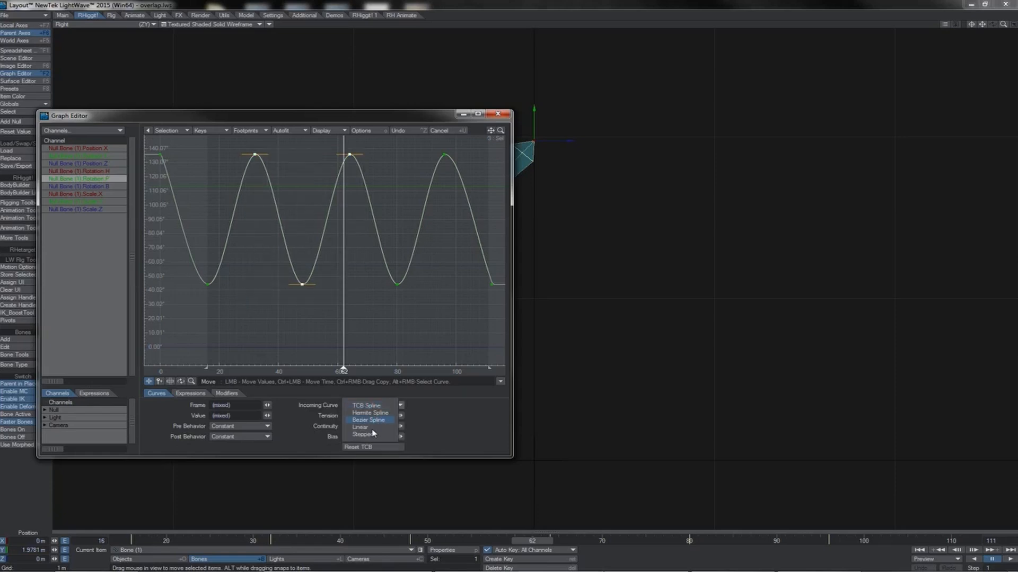
{"action": "left_click", "coordinate": [371, 428]}
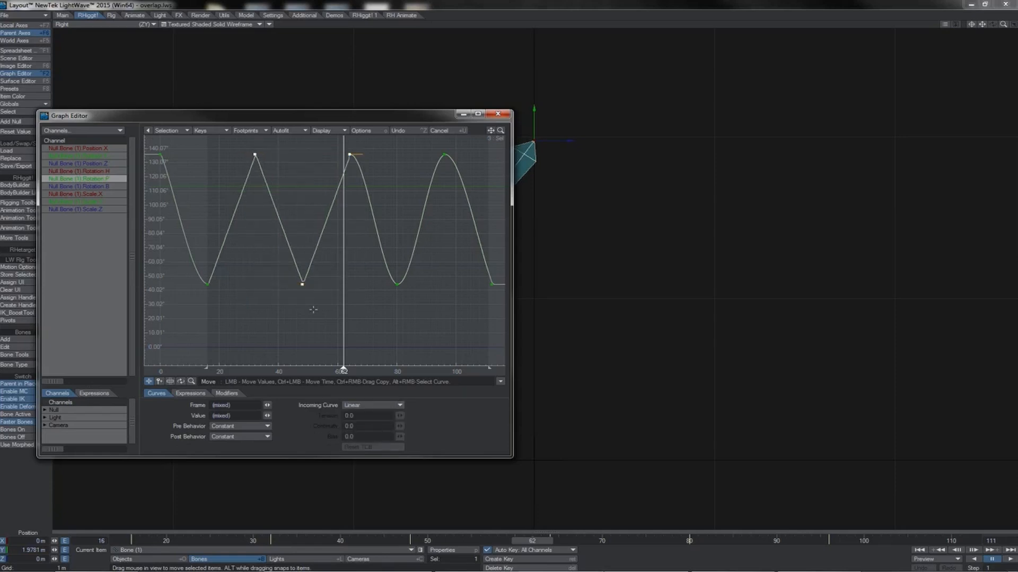
{"action": "left_click", "coordinate": [369, 403]}
{"action": "left_click", "coordinate": [372, 383]}
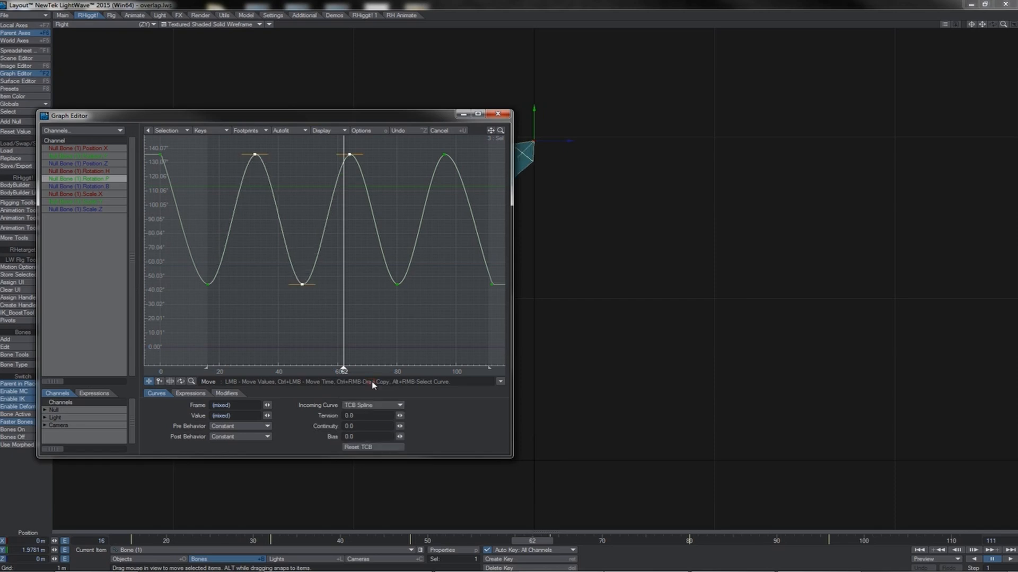
- Select only the Rotation.P key at frame 32
{"action": "left_click", "coordinate": [255, 154]}
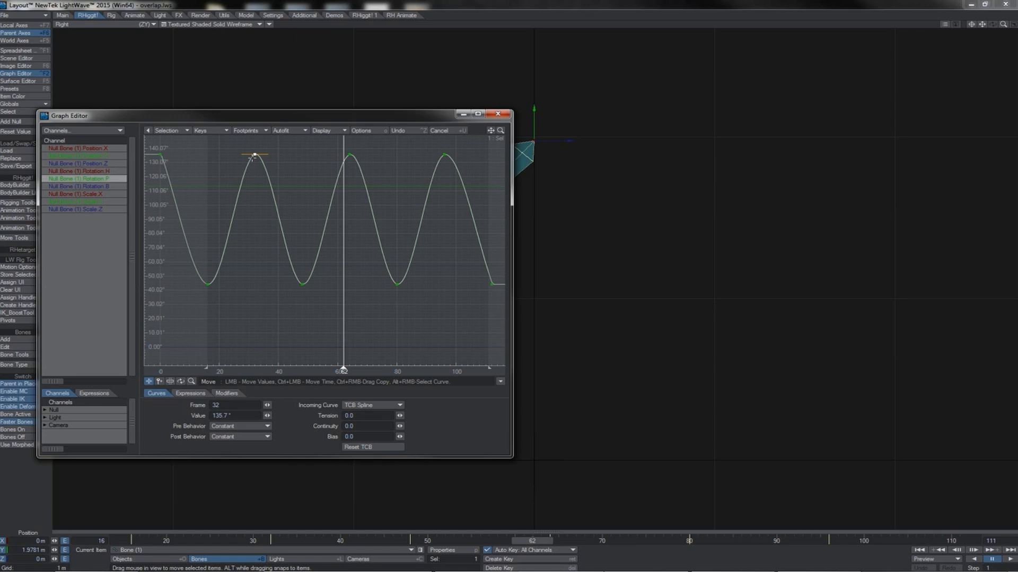
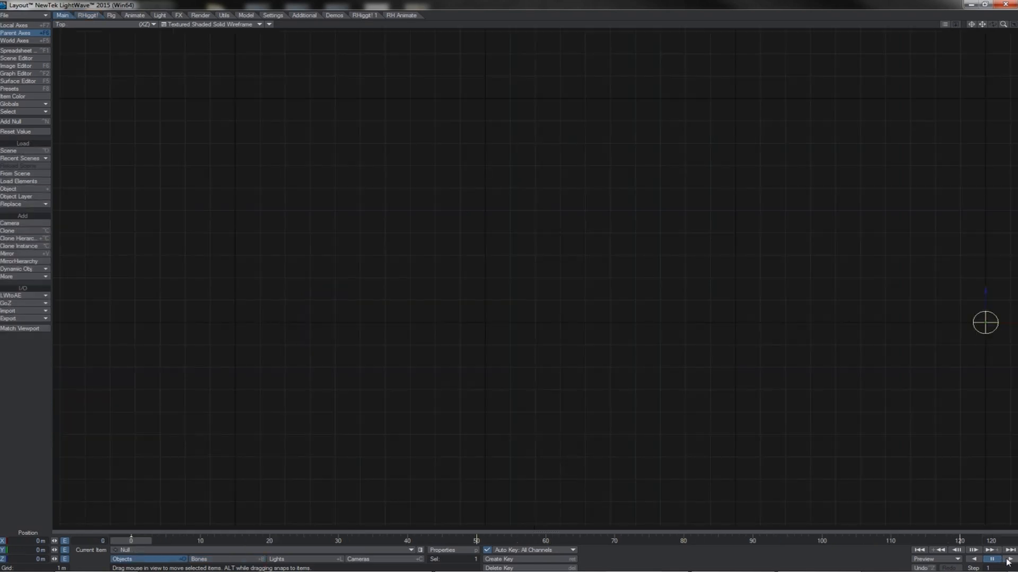
- Play the null's animation and bring up its Position X curve in the Graph Editor, placed lower over the viewport
{"action": "left_click", "coordinate": [1009, 560]}
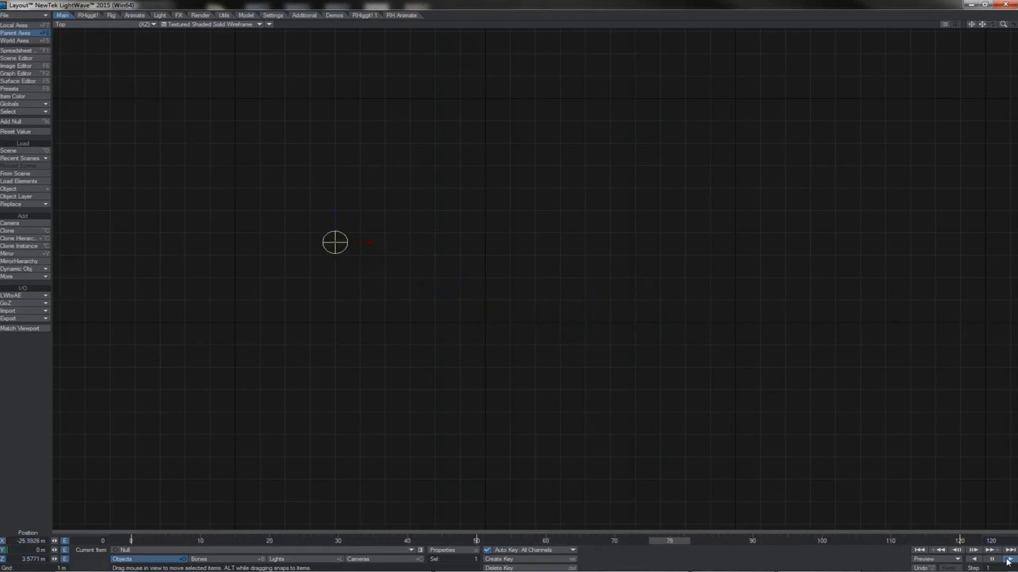
{"action": "key", "text": "ctrl+F2"}
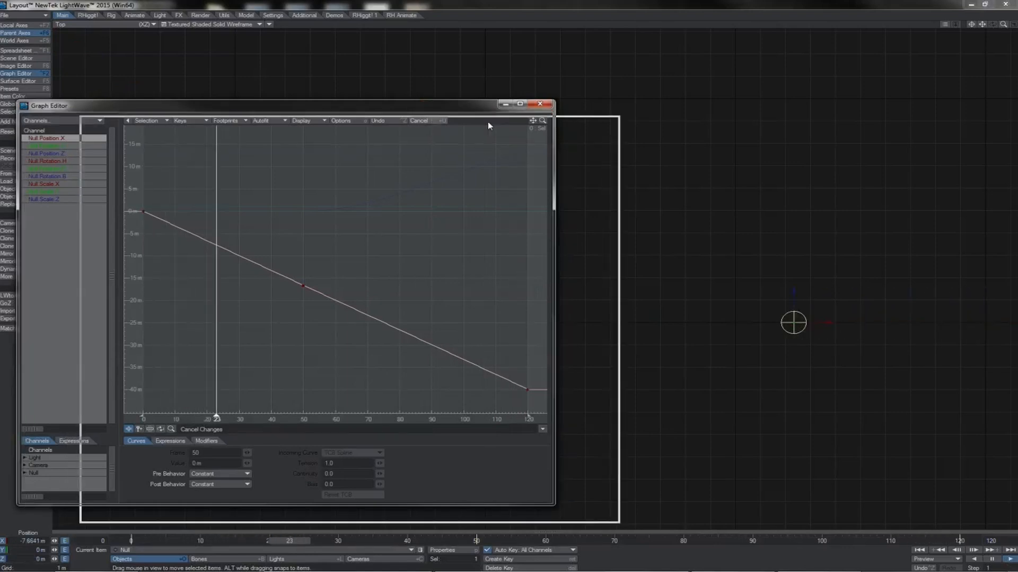
{"action": "left_click_drag", "start_coordinate": [488, 124], "coordinate": [493, 332]}
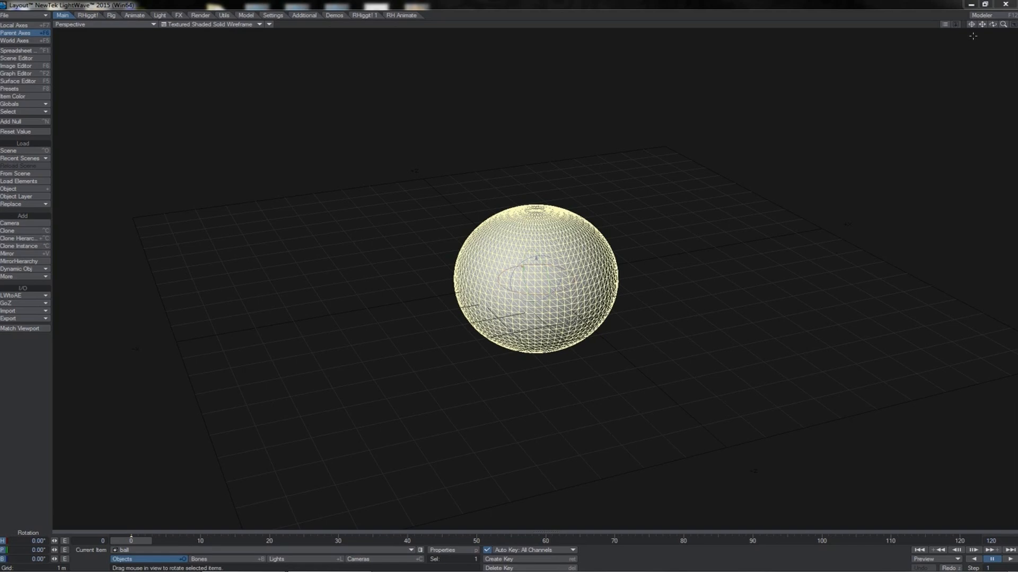
- Rotate the ball to a heading of about -242.80° and a pitch of about -6.90°, and inspect its rotation handles
{"action": "mouse_move", "coordinate": [993, 24]}
{"action": "left_mouse_down"}
{"action": "mouse_move", "coordinate": [1005, 11]}
{"action": "mouse_move", "coordinate": [991, 25]}
{"action": "left_mouse_up"}
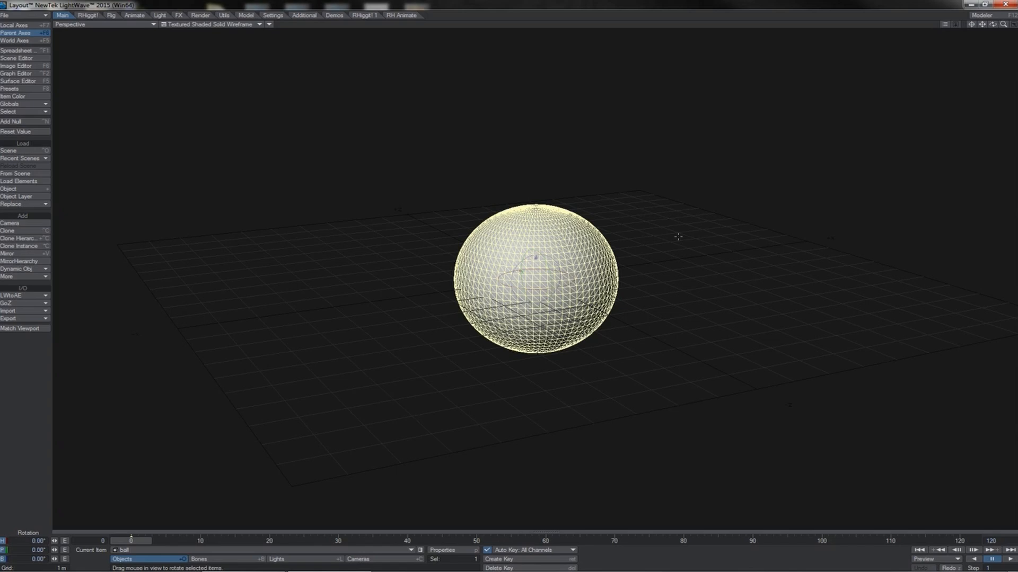
{"action": "left_click_drag", "start_coordinate": [671, 240], "coordinate": [709, 240]}
{"action": "left_click_drag", "start_coordinate": [493, 235], "coordinate": [537, 259]}
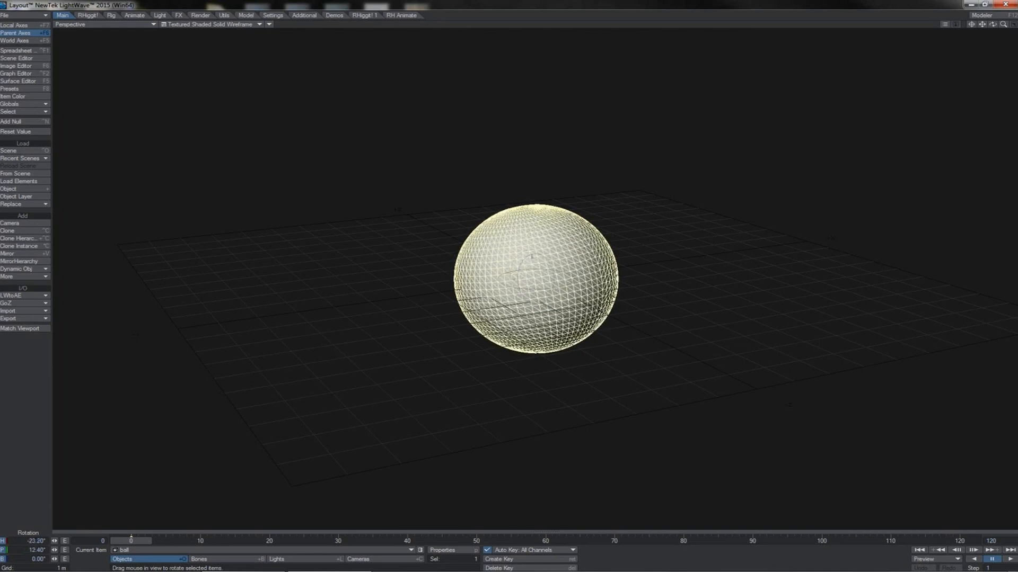
{"action": "left_click_drag", "start_coordinate": [362, 300], "coordinate": [365, 297]}
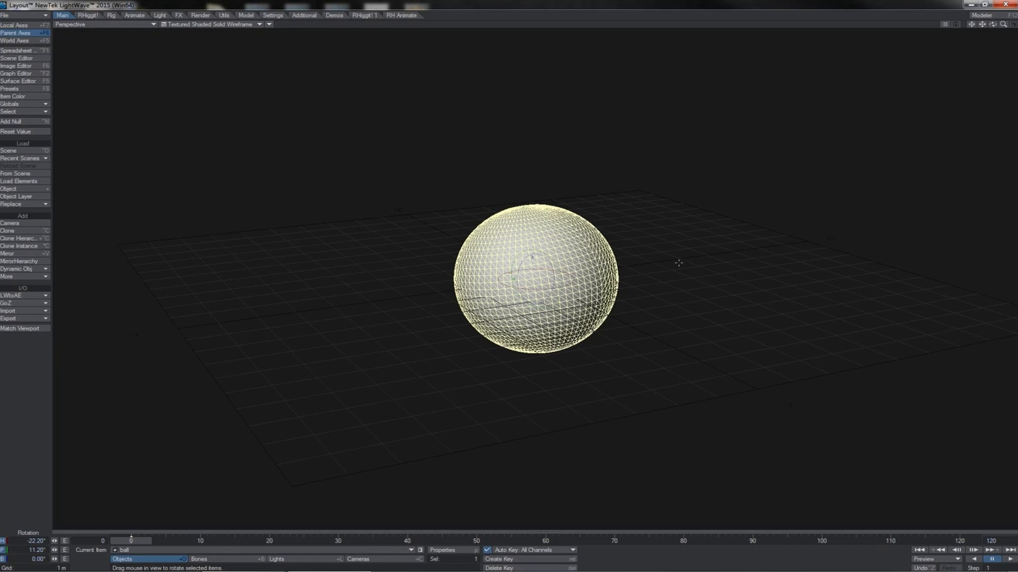
{"action": "left_click_drag", "start_coordinate": [678, 263], "coordinate": [434, 244]}
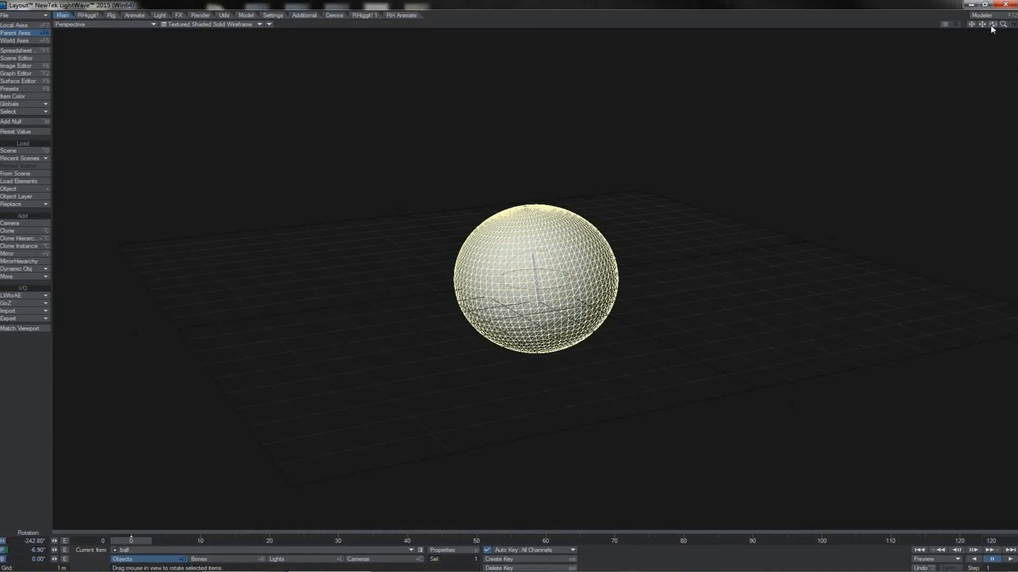
{"action": "mouse_move", "coordinate": [992, 24]}
{"action": "left_mouse_down"}
{"action": "mouse_move", "coordinate": [1009, 12]}
{"action": "mouse_move", "coordinate": [993, 28]}
{"action": "left_mouse_up"}
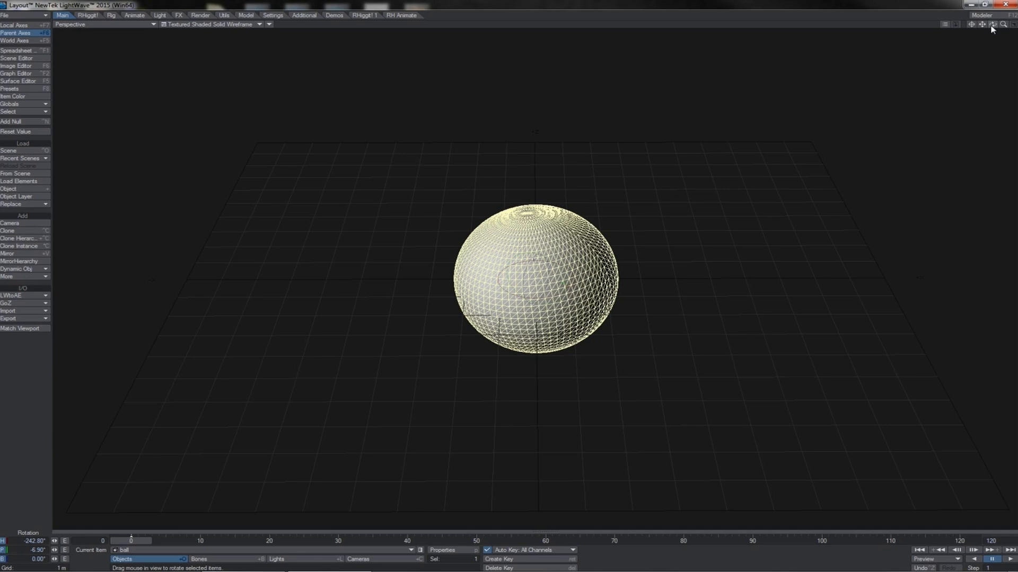
{"action": "mouse_move", "coordinate": [993, 26]}
{"action": "left_mouse_down"}
{"action": "mouse_move", "coordinate": [1010, 16]}
{"action": "mouse_move", "coordinate": [992, 15]}
{"action": "mouse_move", "coordinate": [994, 29]}
{"action": "left_mouse_up"}
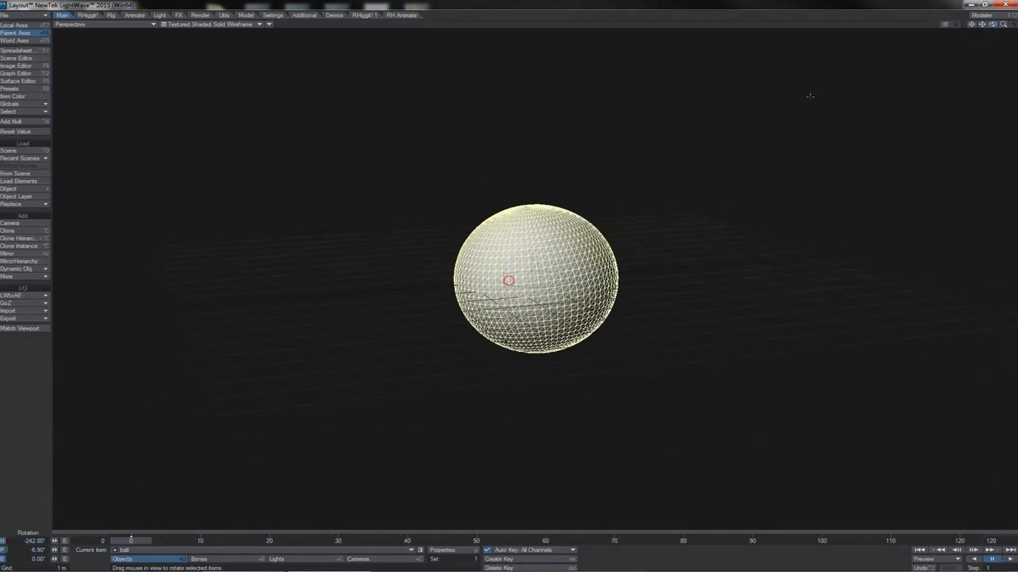
{"action": "mouse_move", "coordinate": [670, 224]}
{"action": "left_mouse_down"}
{"action": "mouse_move", "coordinate": [618, 281]}
{"action": "mouse_move", "coordinate": [670, 224]}
{"action": "left_mouse_up"}
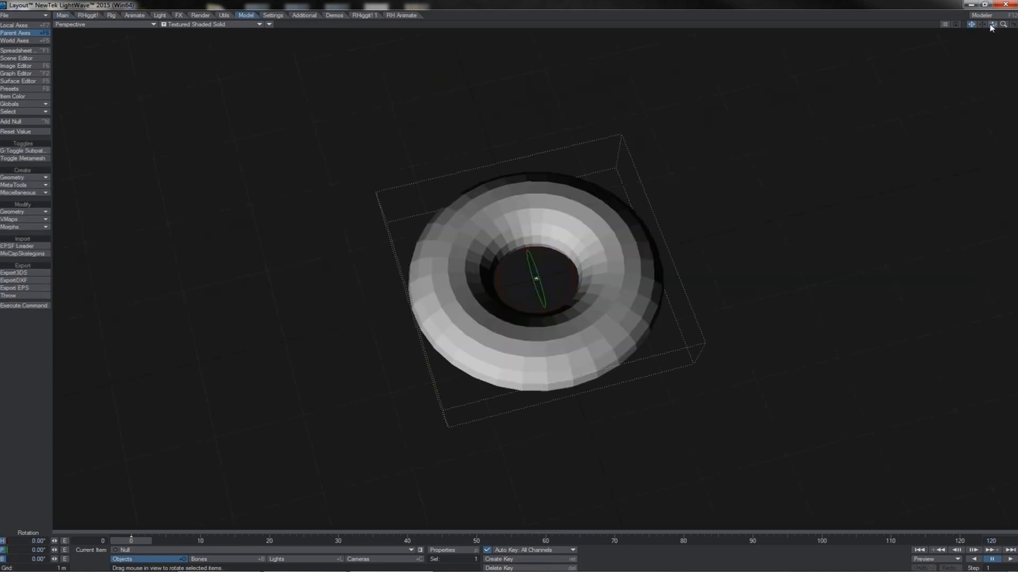
{"action": "mouse_move", "coordinate": [992, 25]}
{"action": "left_mouse_down"}
{"action": "mouse_move", "coordinate": [1010, 34]}
{"action": "mouse_move", "coordinate": [982, 4]}
{"action": "mouse_move", "coordinate": [989, 19]}
{"action": "mouse_move", "coordinate": [978, 33]}
{"action": "left_mouse_up"}
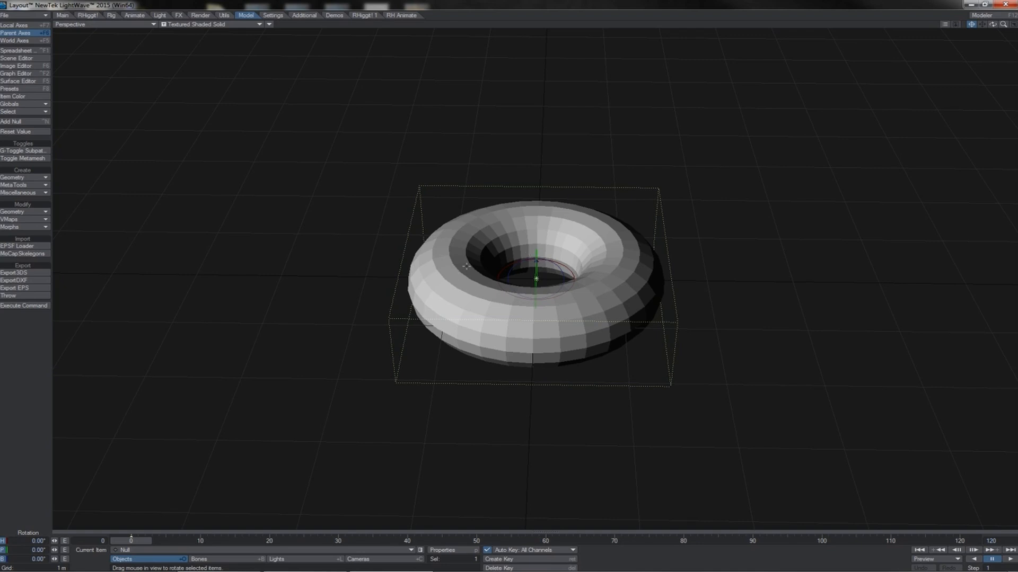
{"action": "left_click_drag", "start_coordinate": [750, 275], "coordinate": [746, 360]}
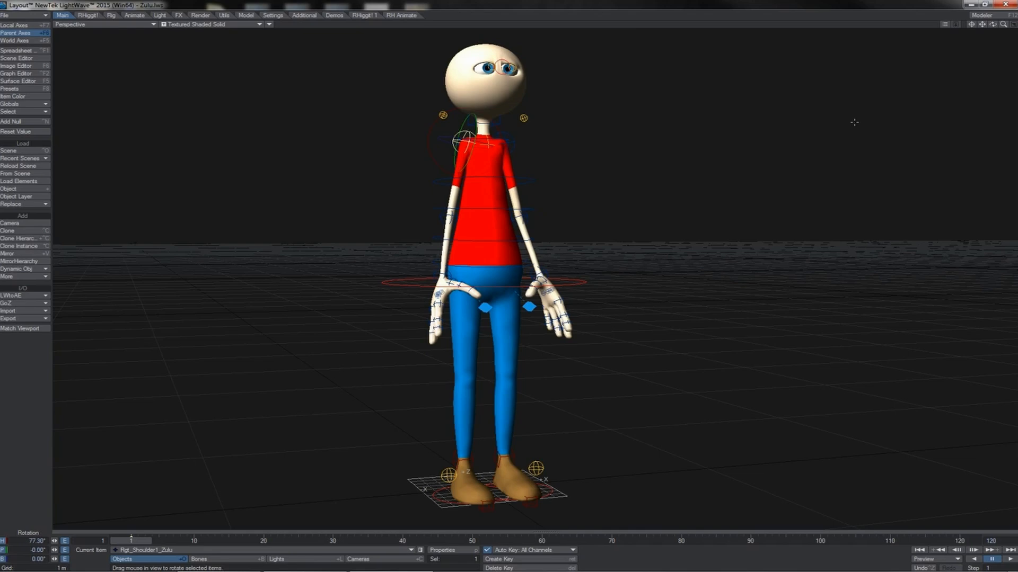
- Select the MainRoot_Zulu control ring around the character's hips and undo the last change
{"action": "left_click", "coordinate": [583, 284]}
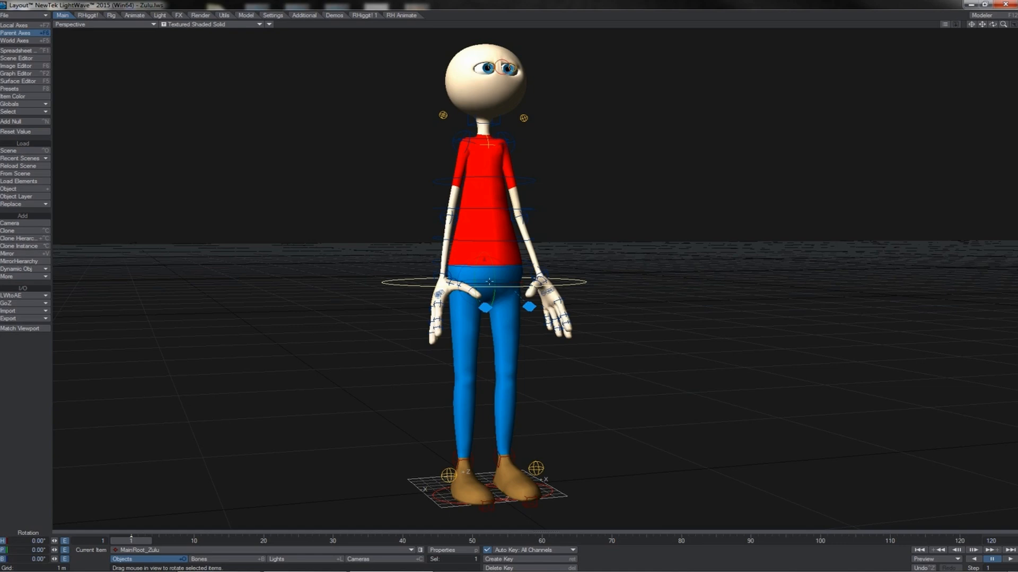
{"action": "key", "text": "ctrl+z"}
- Select the character's spine controls together, starting from Spine1-1_Zulu at the waist, and rotate them to bend the torso sideways
{"action": "left_click_drag", "start_coordinate": [993, 24], "coordinate": [624, 170]}
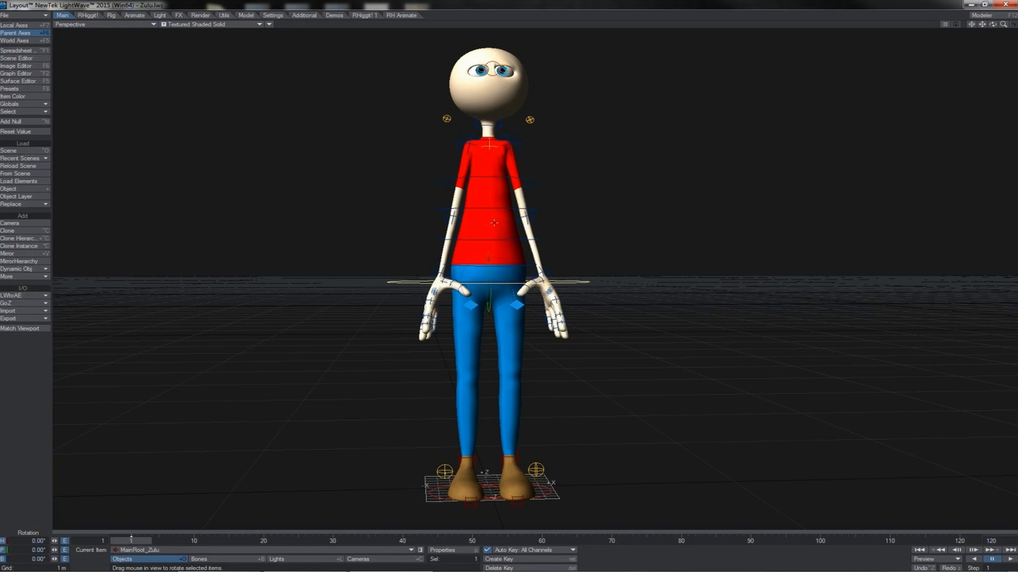
{"action": "left_click", "coordinate": [523, 262]}
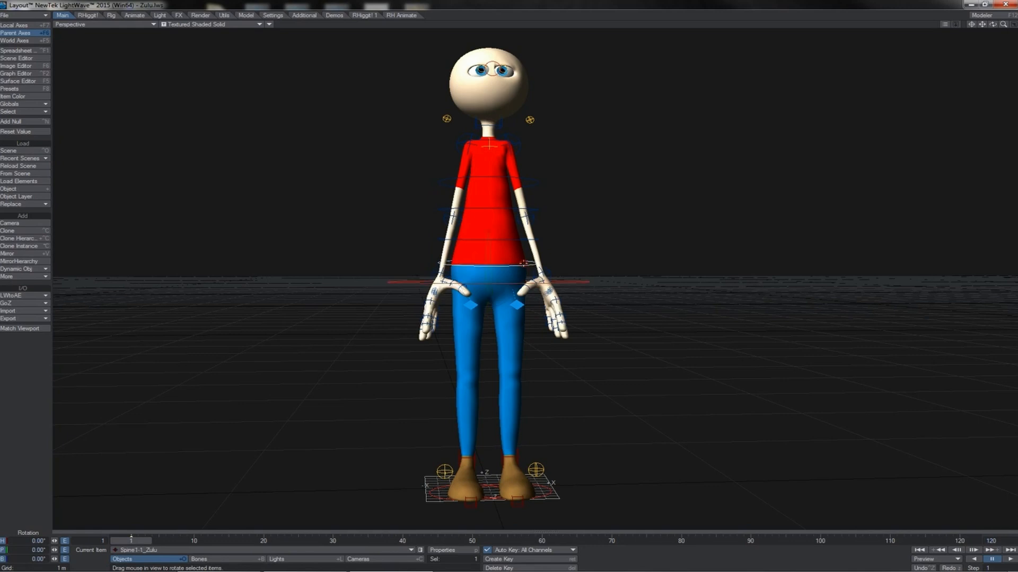
{"action": "left_click", "coordinate": [520, 241], "text": "shift"}
{"action": "left_click", "coordinate": [536, 210], "text": "shift"}
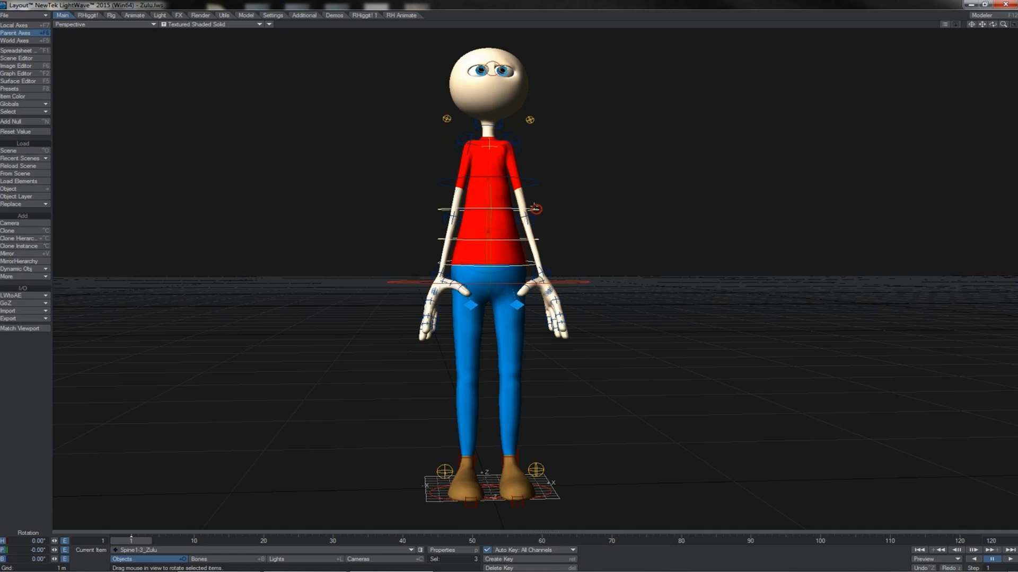
{"action": "left_click", "coordinate": [532, 181], "text": "shift"}
{"action": "left_click_drag", "start_coordinate": [519, 165], "coordinate": [598, 163]}
- Rotate the Lft_Shoulder1_Zulu control to a heading of 46.00° to raise the arm, and rotate the opposite shoulder control
{"action": "left_click", "coordinate": [573, 183]}
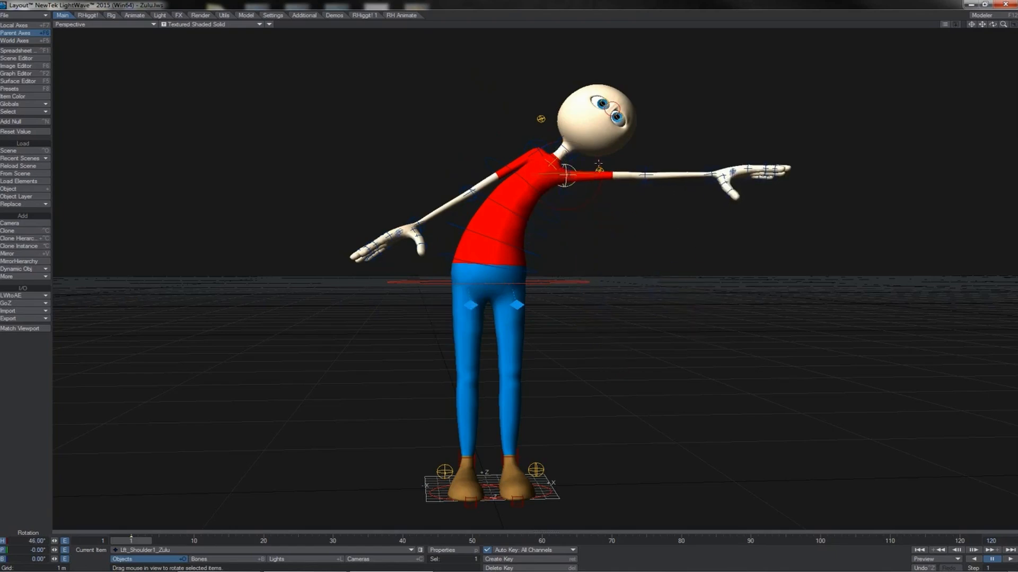
{"action": "left_click", "coordinate": [544, 139]}
{"action": "left_click_drag", "start_coordinate": [549, 121], "coordinate": [488, 122]}
- Show the character in the Back view and try moving the MainRoot_Zulu control with both arms lowered
{"action": "left_click_drag", "start_coordinate": [993, 24], "coordinate": [984, 33]}
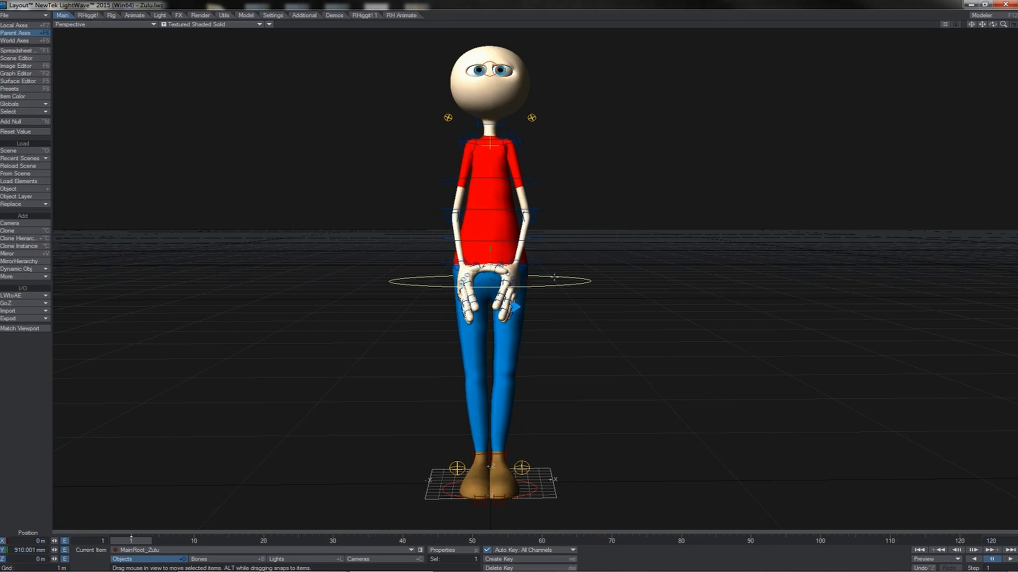
{"action": "key", "text": "1"}
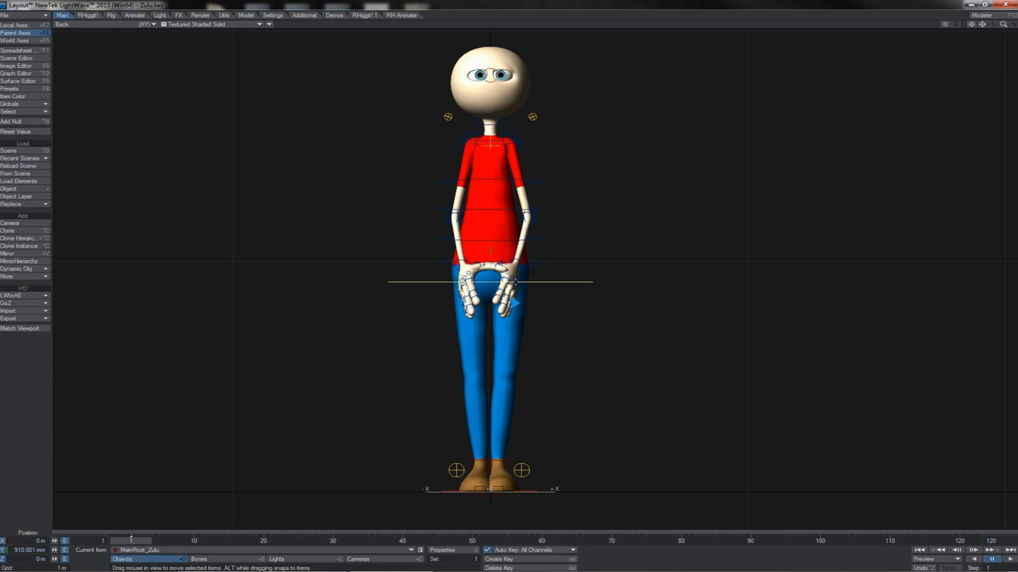
{"action": "mouse_move", "coordinate": [522, 282]}
{"action": "left_mouse_down"}
{"action": "mouse_move", "coordinate": [510, 282]}
{"action": "mouse_move", "coordinate": [519, 282]}
{"action": "left_mouse_up"}
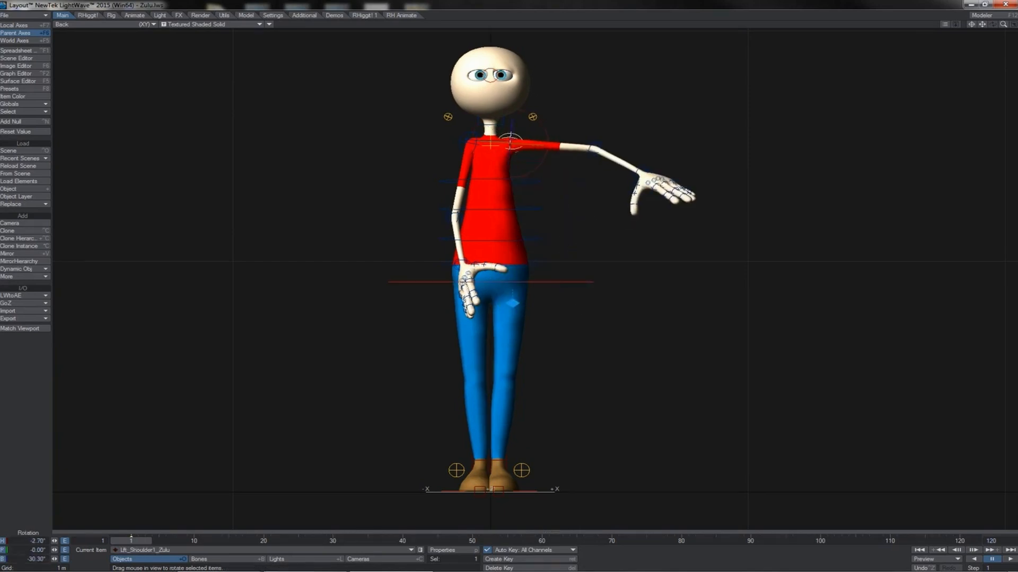
- Select the Rgt_Shoulder1_Zulu control and rotate it to raise the arm level with the opposite one
{"action": "left_click", "coordinate": [465, 135]}
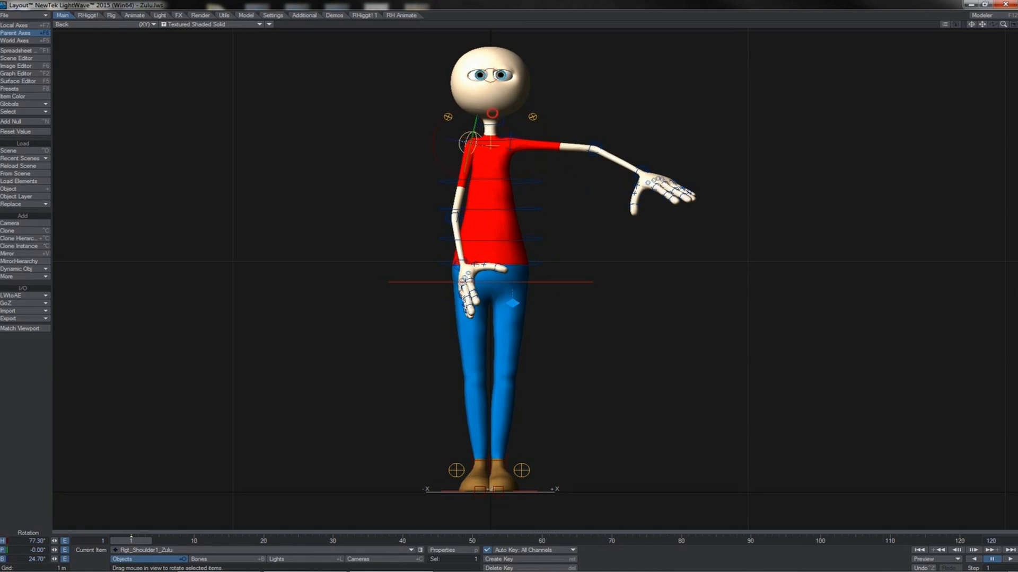
{"action": "left_click_drag", "start_coordinate": [494, 115], "coordinate": [504, 131]}
- Select the MainRoot_Zulu control and try moving the character's body with both arms raised
{"action": "left_click", "coordinate": [575, 283]}
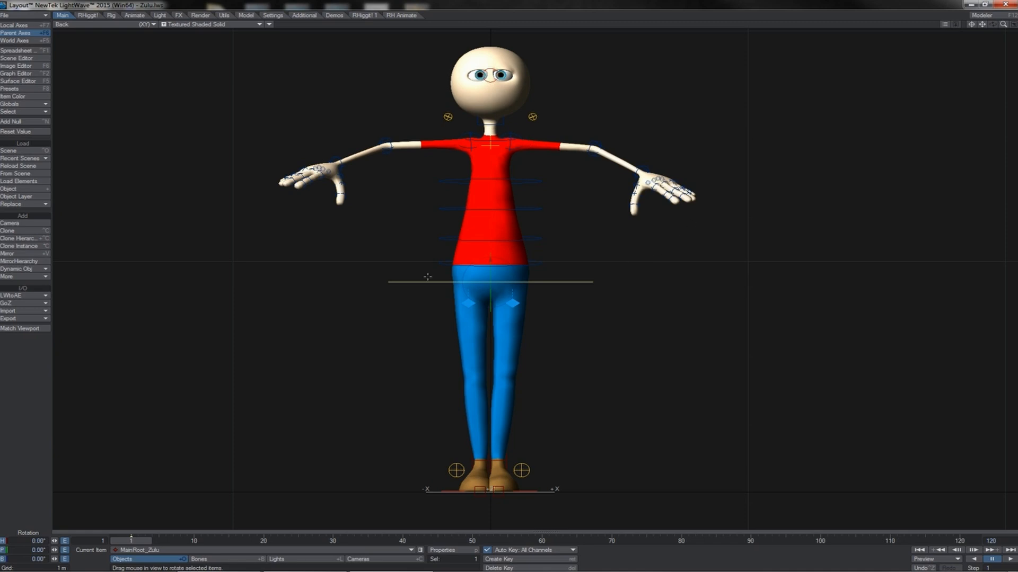
{"action": "key", "text": "t"}
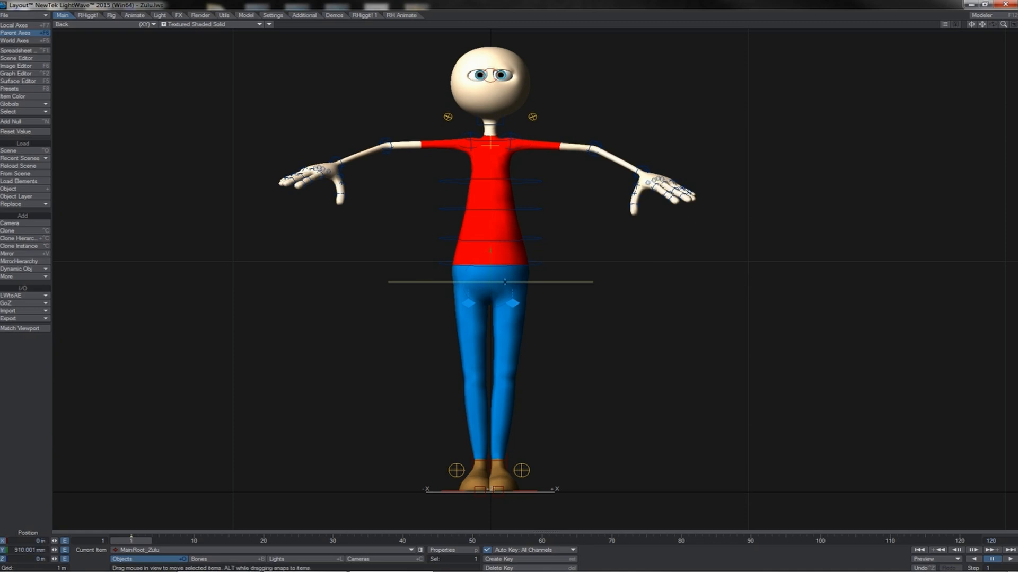
{"action": "left_click_drag", "start_coordinate": [502, 284], "coordinate": [504, 282]}
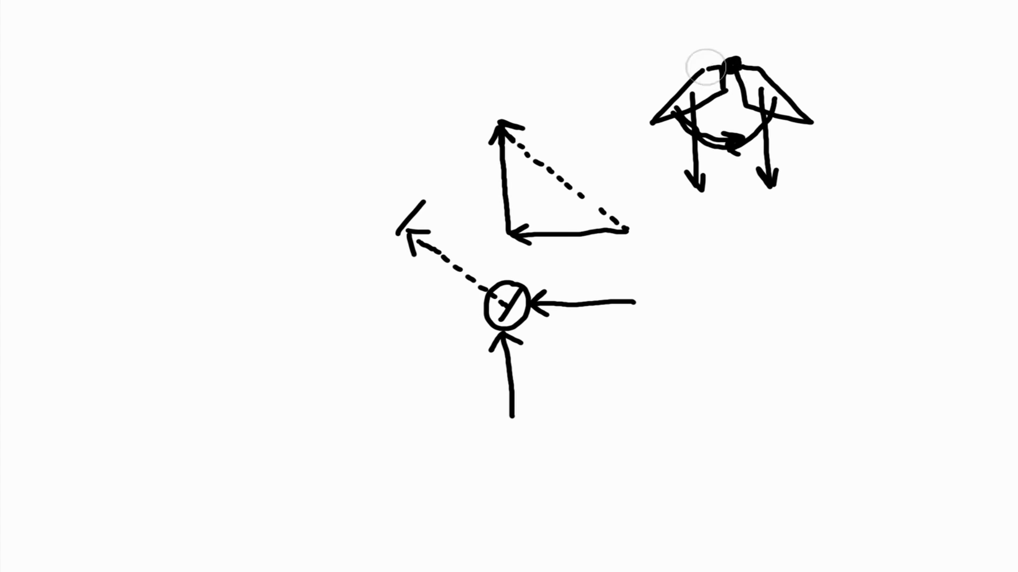
- Switch to the whiteboard and clear the sketched arrow and motion diagrams from the canvas
{"action": "mouse_move", "coordinate": [661, 108]}
{"action": "left_mouse_down"}
{"action": "mouse_move", "coordinate": [739, 54]}
{"action": "mouse_move", "coordinate": [768, 94]}
{"action": "mouse_move", "coordinate": [781, 157]}
{"action": "mouse_move", "coordinate": [671, 130]}
{"action": "mouse_move", "coordinate": [632, 234]}
{"action": "mouse_move", "coordinate": [495, 113]}
{"action": "mouse_move", "coordinate": [510, 226]}
{"action": "mouse_move", "coordinate": [546, 241]}
{"action": "mouse_move", "coordinate": [589, 311]}
{"action": "mouse_move", "coordinate": [511, 302]}
{"action": "mouse_move", "coordinate": [476, 316]}
{"action": "mouse_move", "coordinate": [517, 359]}
{"action": "mouse_move", "coordinate": [520, 320]}
{"action": "mouse_move", "coordinate": [415, 223]}
{"action": "mouse_move", "coordinate": [456, 279]}
{"action": "left_mouse_up"}
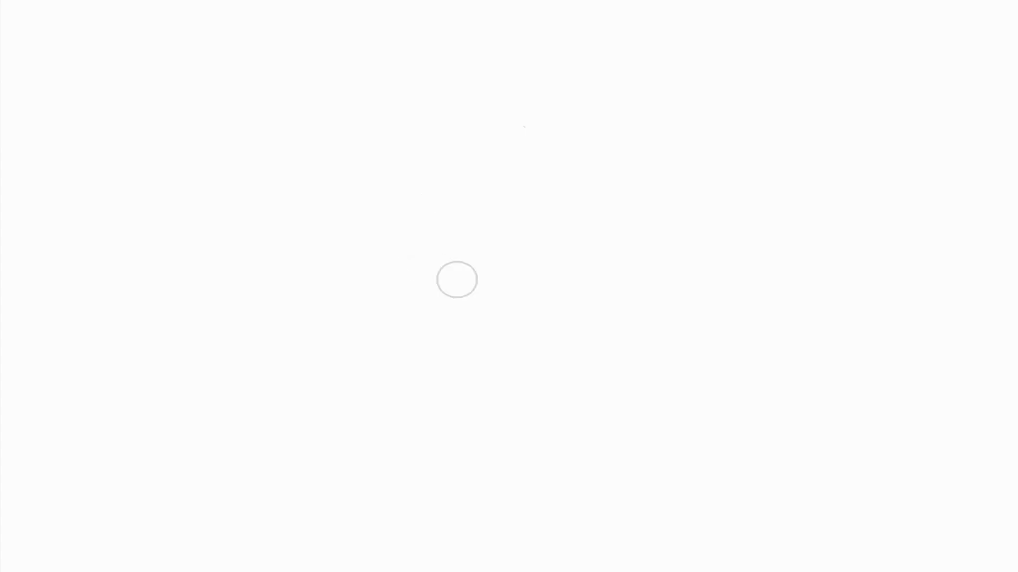
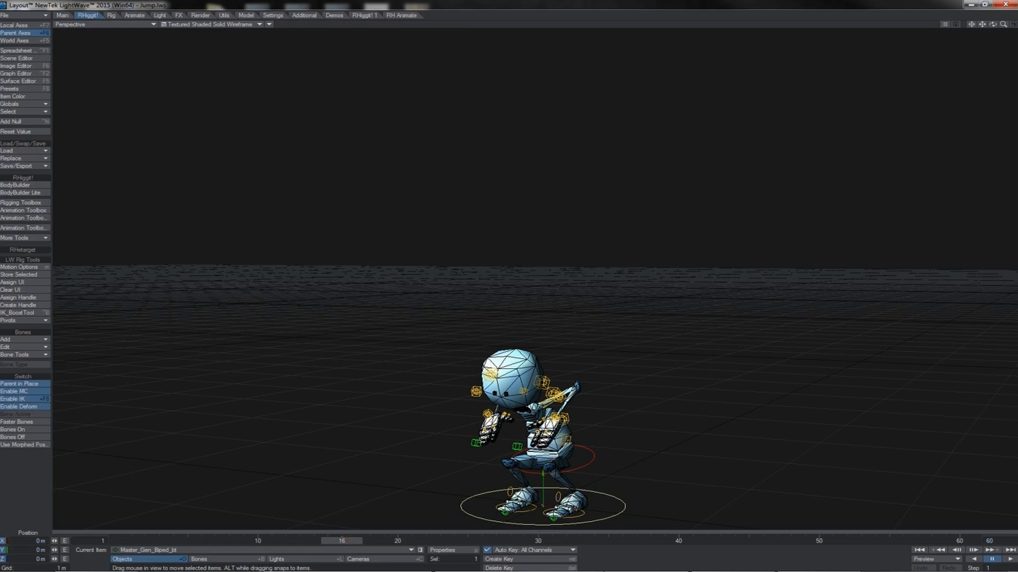
- Scrub and step through the character's jump from the crouch at frame 16 through takeoff to about frame 30
{"action": "left_click_drag", "start_coordinate": [342, 541], "coordinate": [425, 541]}
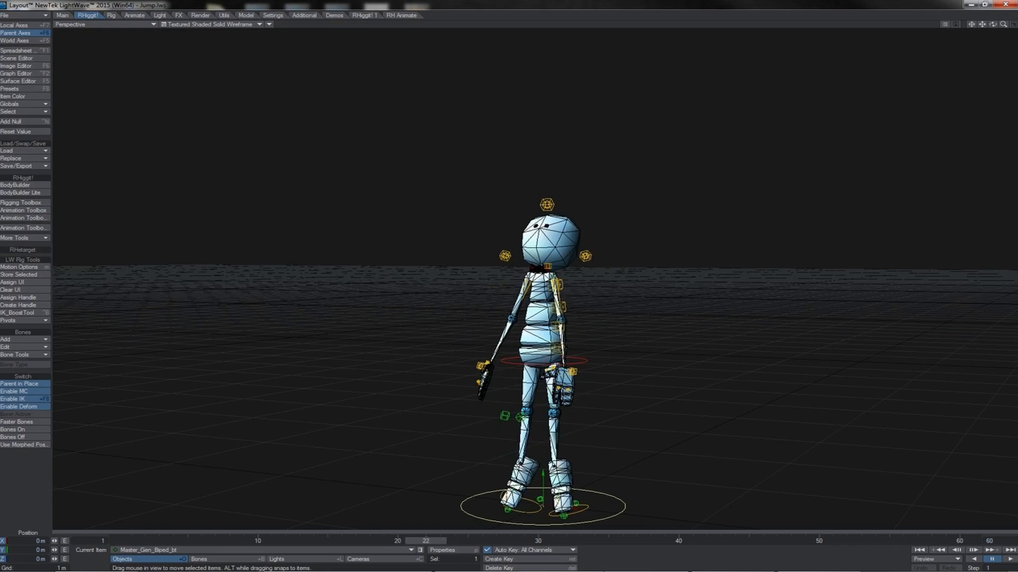
{"action": "left_click_drag", "start_coordinate": [425, 541], "coordinate": [440, 541]}
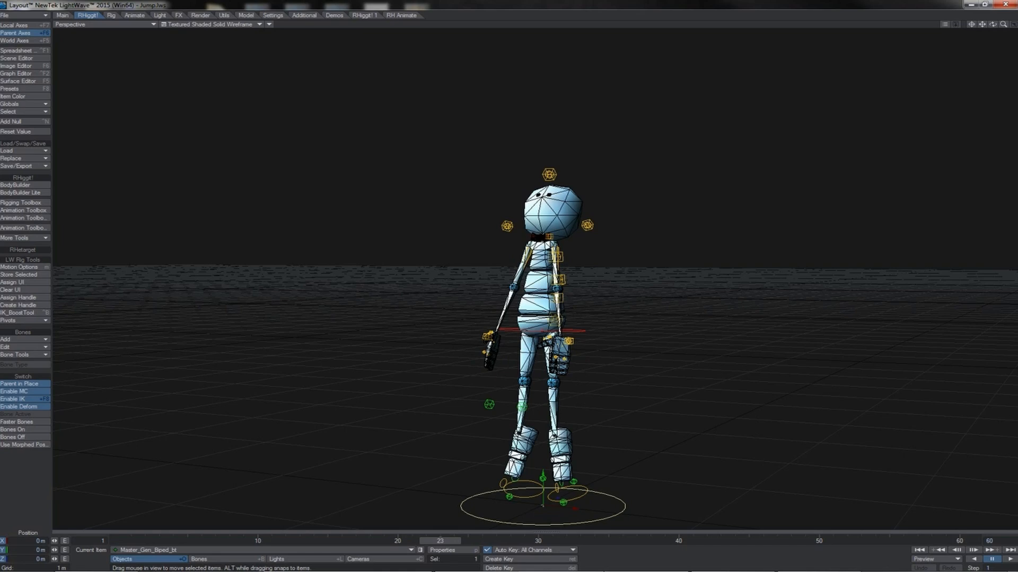
{"action": "key", "text": "Right"}
{"action": "key", "text": "Right"}
{"action": "key", "text": "Right"}
{"action": "key", "text": "Right"}
{"action": "key", "text": "Right"}
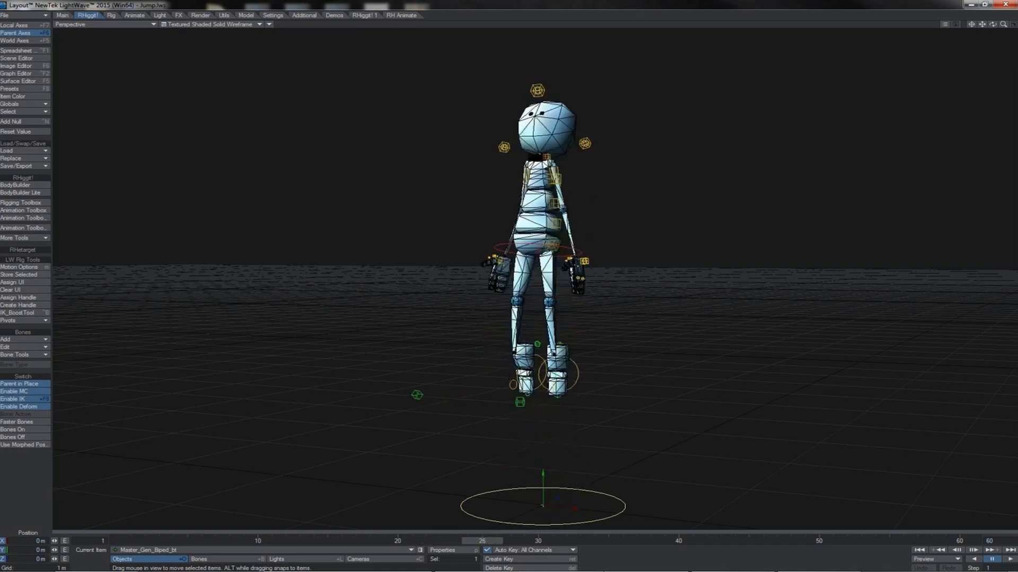
{"action": "key", "text": "Right"}
{"action": "key", "text": "Right"}
{"action": "key", "text": "Right"}
{"action": "key", "text": "Right"}
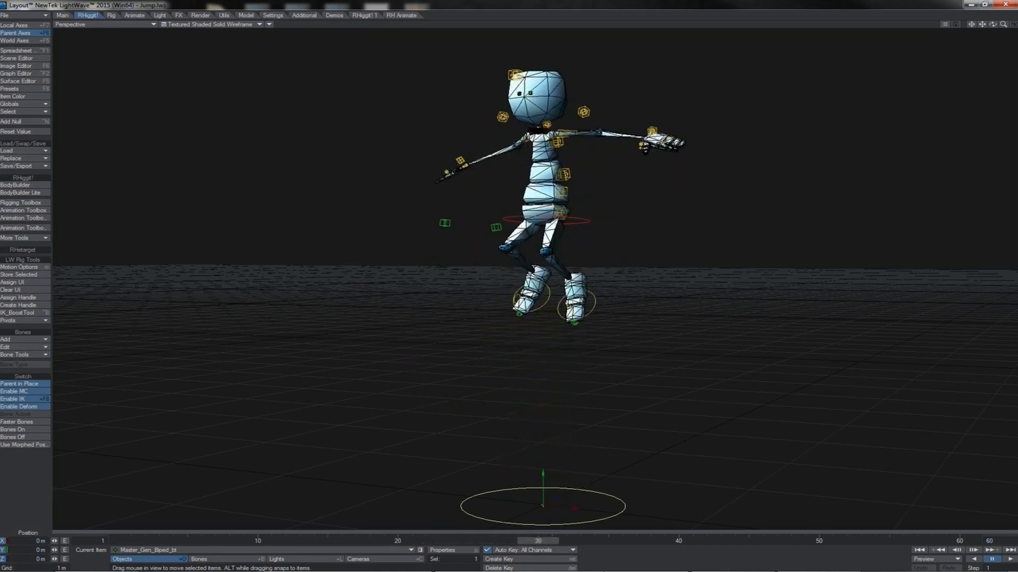
- Step the jump animation forward through the descent and landing to the crouched pose at frame 44
{"action": "key", "text": "Right"}
{"action": "key", "text": "Right"}
{"action": "key", "text": "Right"}
{"action": "key", "text": "Right"}
{"action": "key", "text": "Right"}
{"action": "key", "text": "Right"}
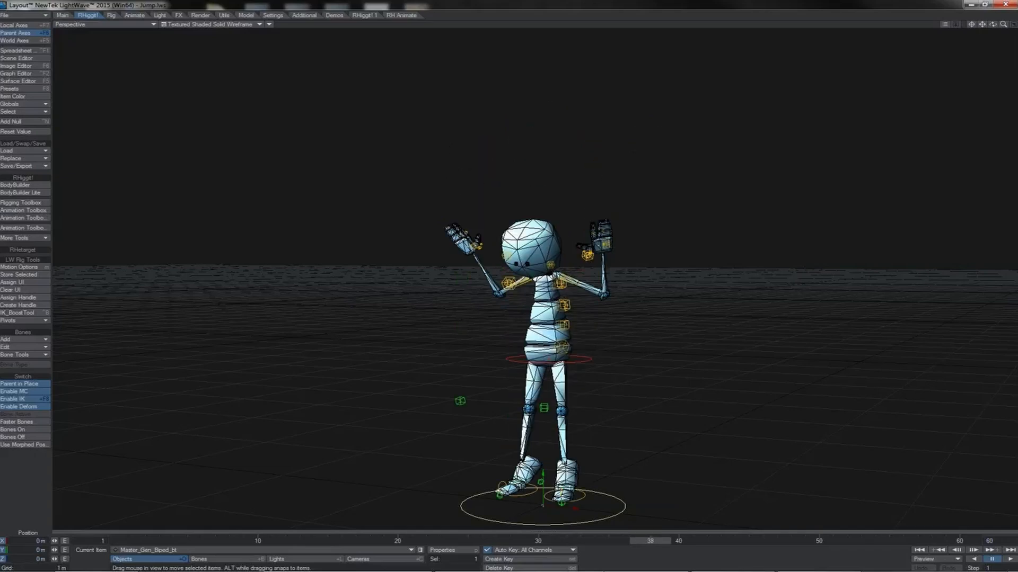
{"action": "key", "text": "Right"}
{"action": "key", "text": "Right"}
{"action": "key", "text": "Right"}
{"action": "key", "text": "Right"}
{"action": "key", "text": "Right"}
{"action": "key", "text": "Right"}
{"action": "key", "text": "Right"}
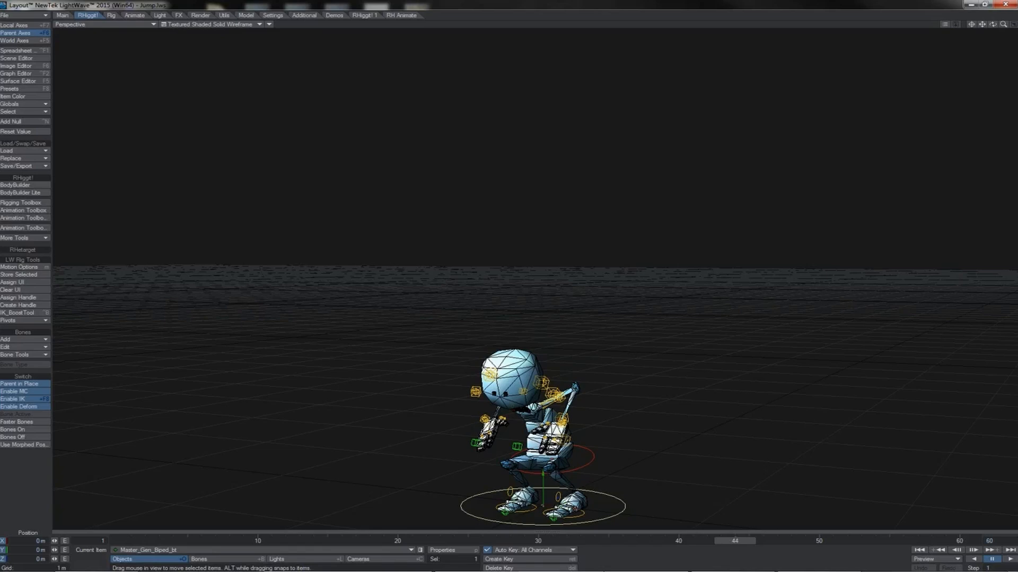
- Play the jump alternately forward and in reverse, viewing it from the Right view and returning to Perspective
{"action": "left_click", "coordinate": [1010, 561]}
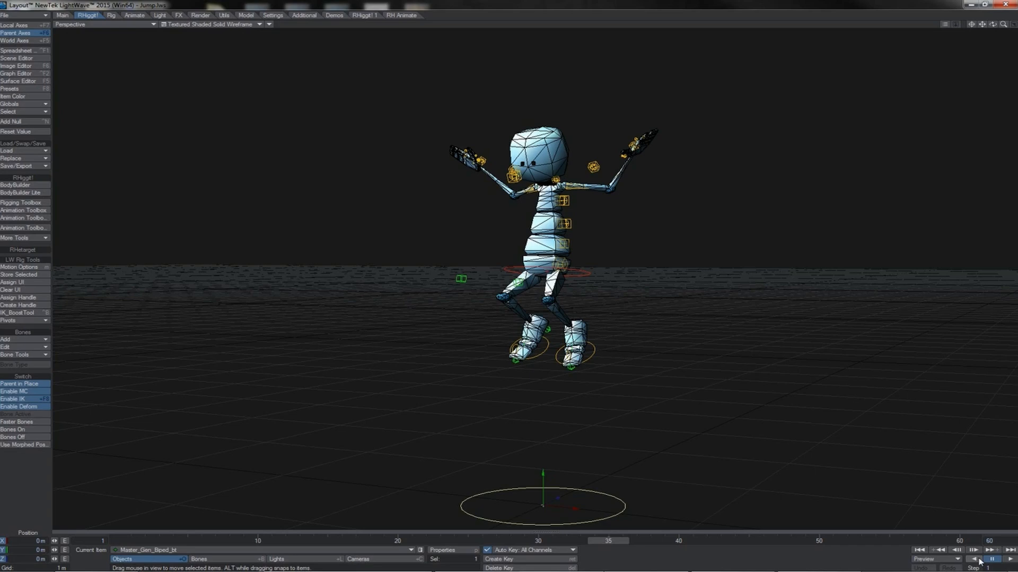
{"action": "left_click", "coordinate": [980, 562]}
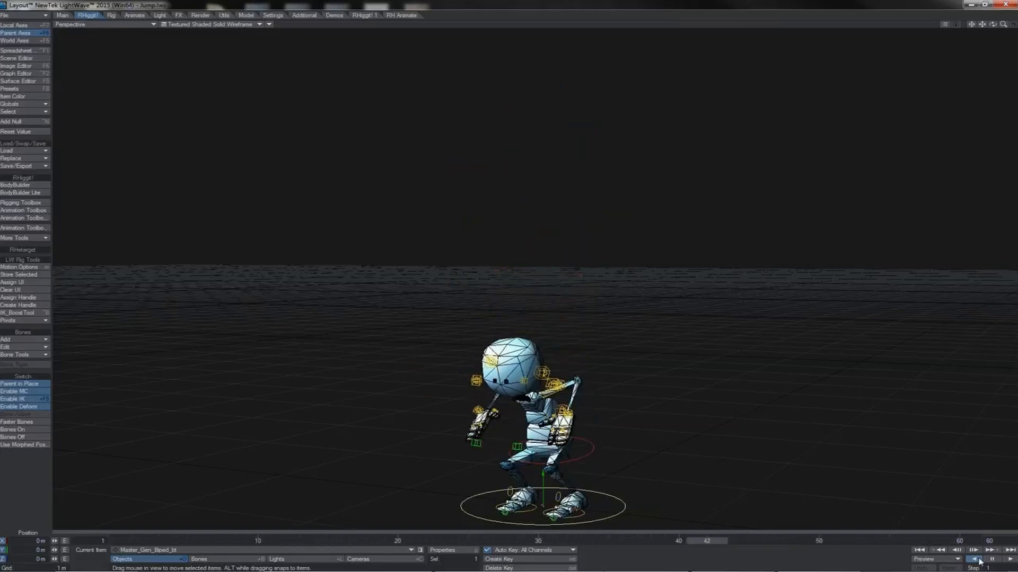
{"action": "left_click", "coordinate": [1007, 561]}
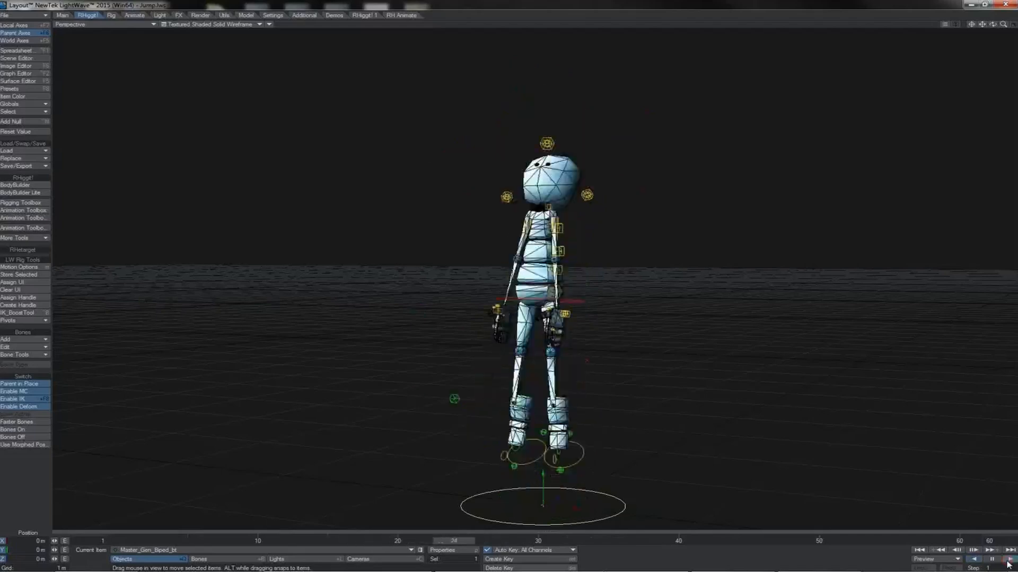
{"action": "left_click", "coordinate": [978, 559]}
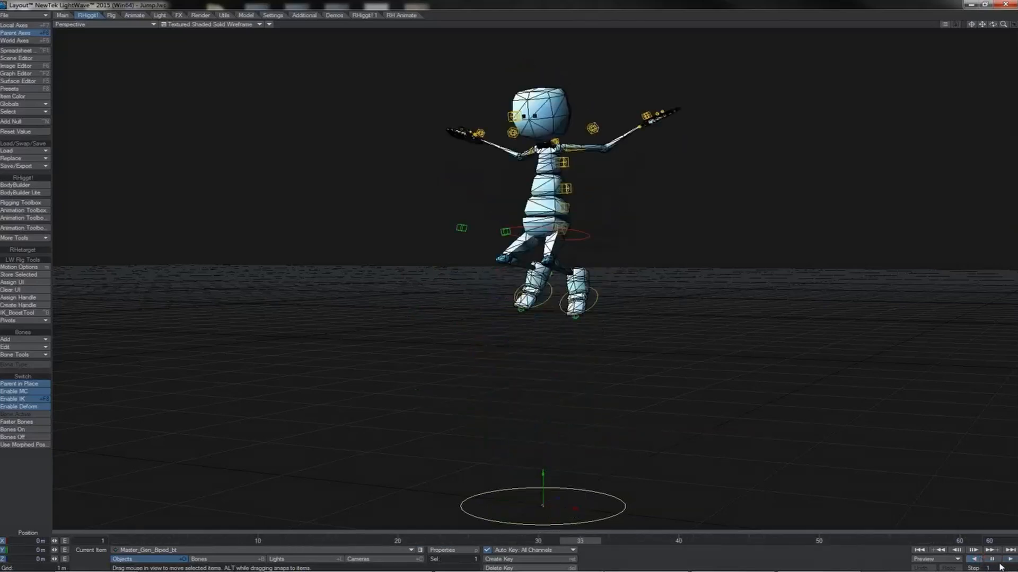
{"action": "left_click", "coordinate": [1010, 560]}
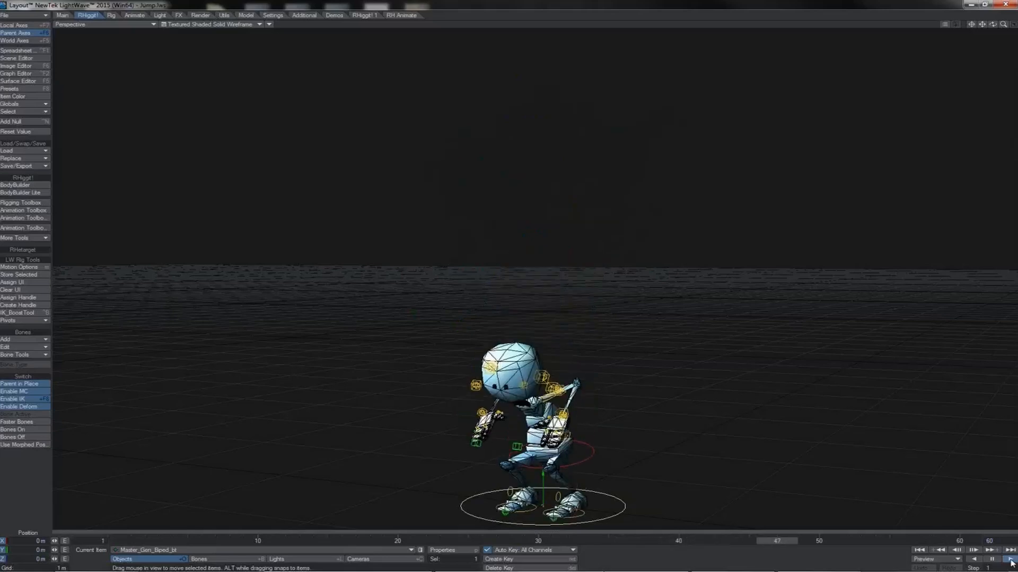
{"action": "left_click", "coordinate": [980, 559]}
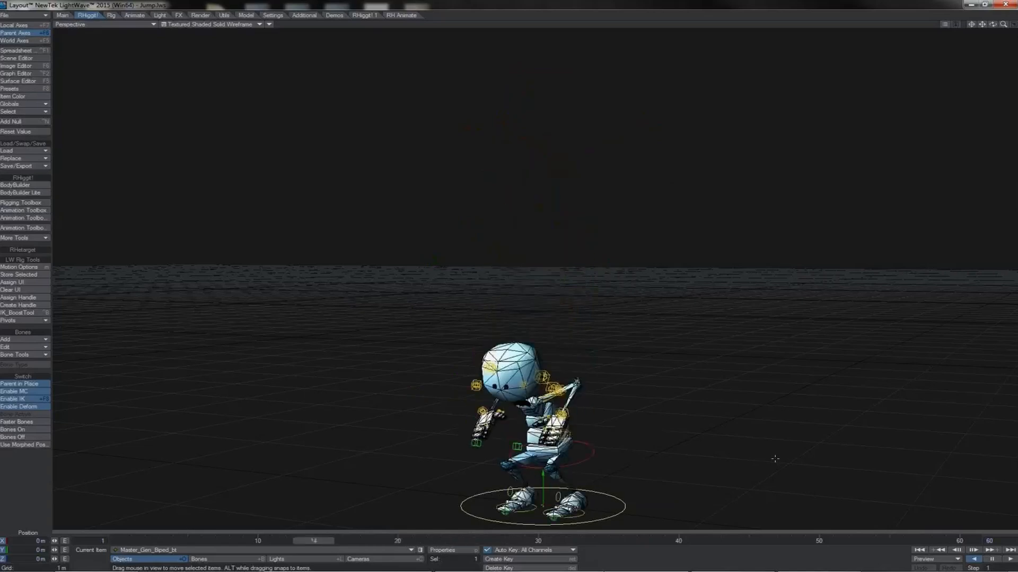
{"action": "key", "text": "3"}
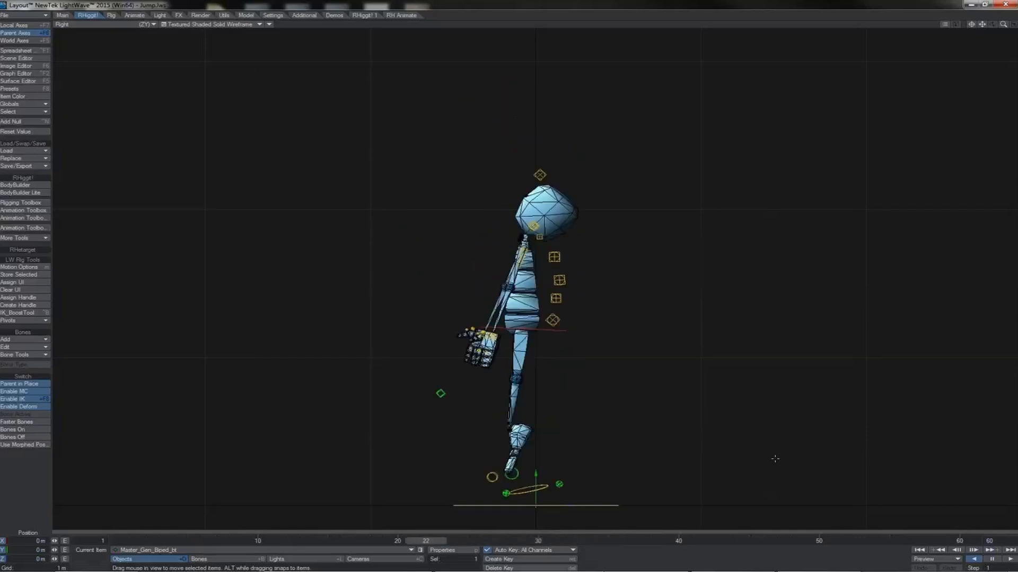
{"action": "key", "text": "4"}
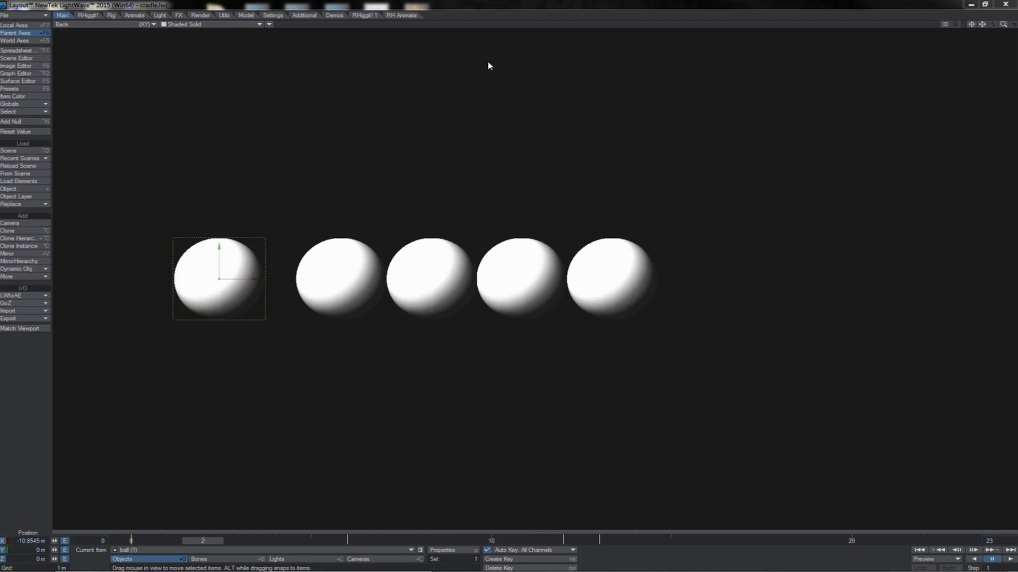
- Play the row-of-balls animation in the cradle.lws scene and inspect the motion around frame 12
{"action": "left_click", "coordinate": [1009, 559]}
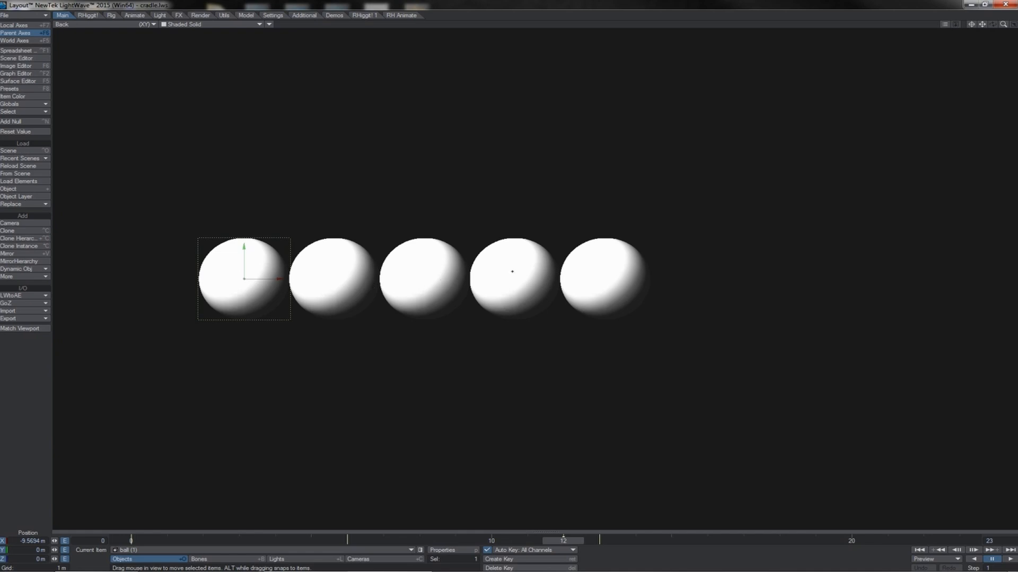
{"action": "mouse_move", "coordinate": [558, 541]}
{"action": "left_mouse_down"}
{"action": "mouse_move", "coordinate": [455, 542]}
{"action": "mouse_move", "coordinate": [562, 542]}
{"action": "left_mouse_up"}
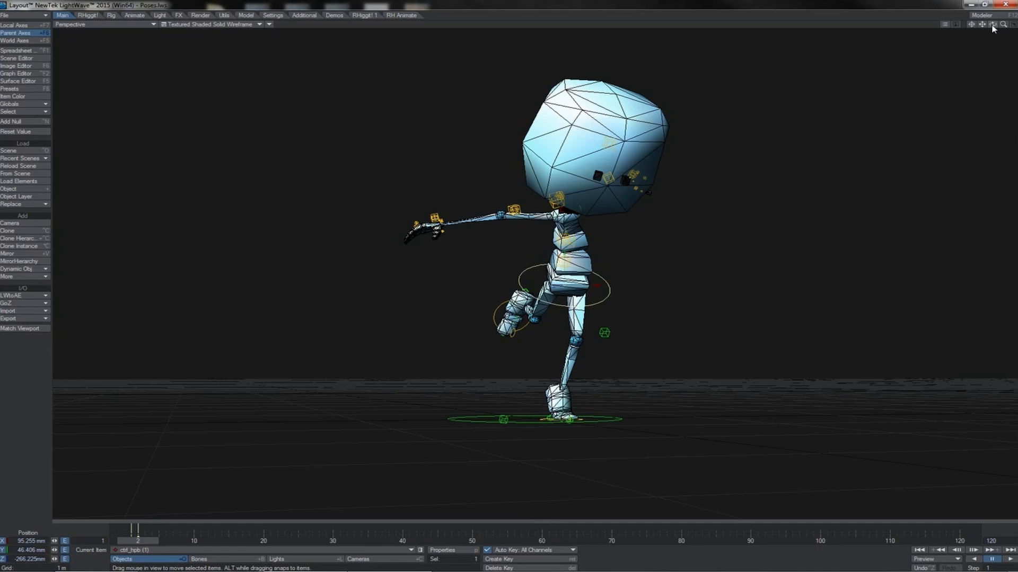
- Orbit around the one-legged character pose in the Poses.lws scene to examine it from different angles
{"action": "left_click_drag", "start_coordinate": [993, 25], "coordinate": [921, 85]}
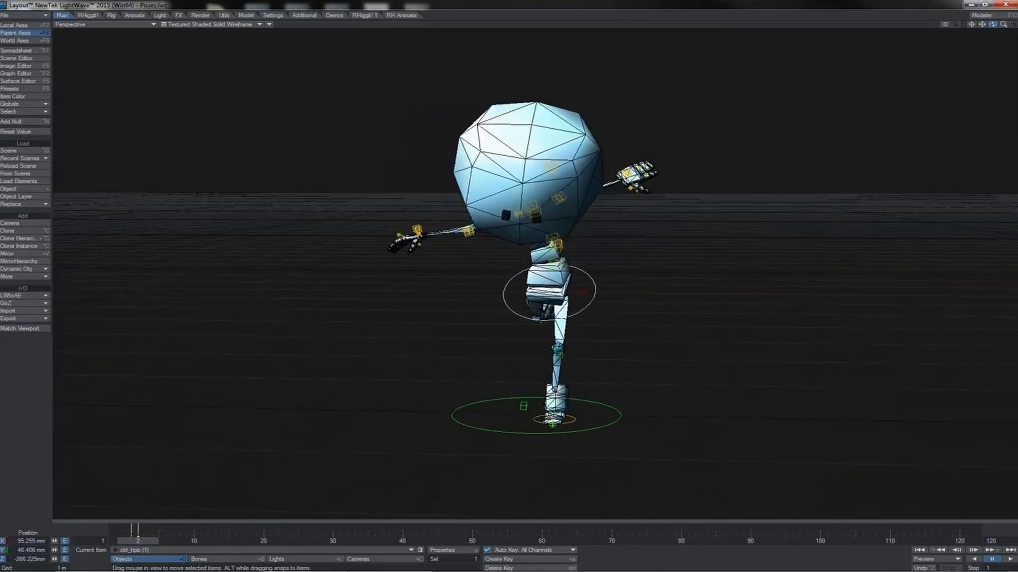
{"action": "left_click_drag", "start_coordinate": [992, 25], "coordinate": [1016, 24]}
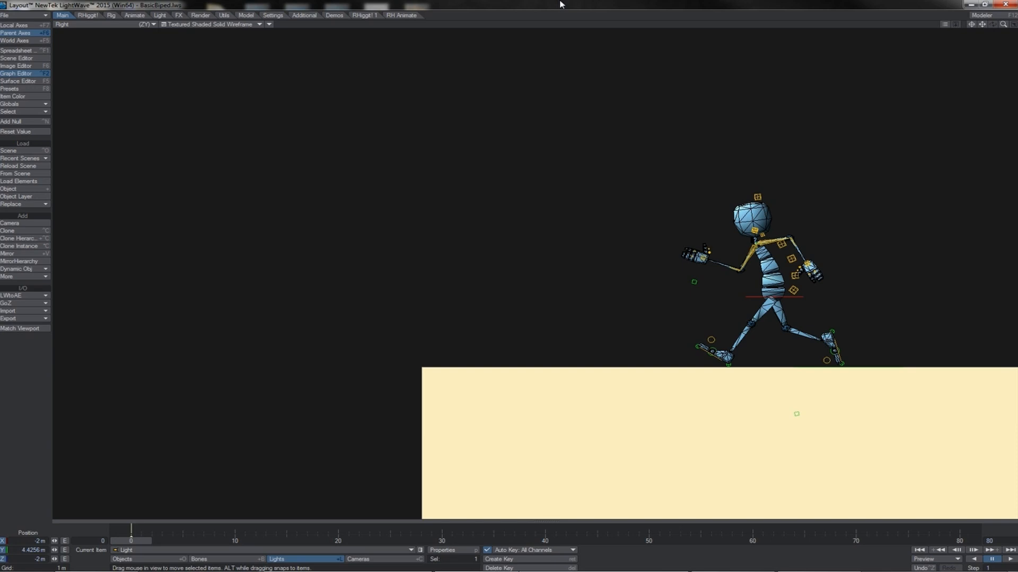
- Play the animation of the running character crossing the block in the BasicBiped.lws scene
{"action": "left_click", "coordinate": [1009, 560]}
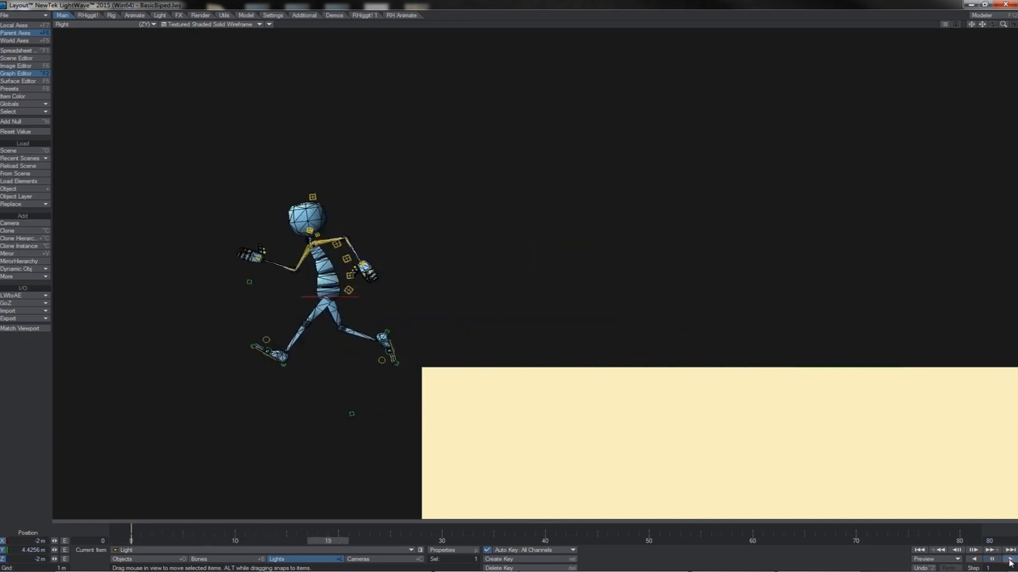